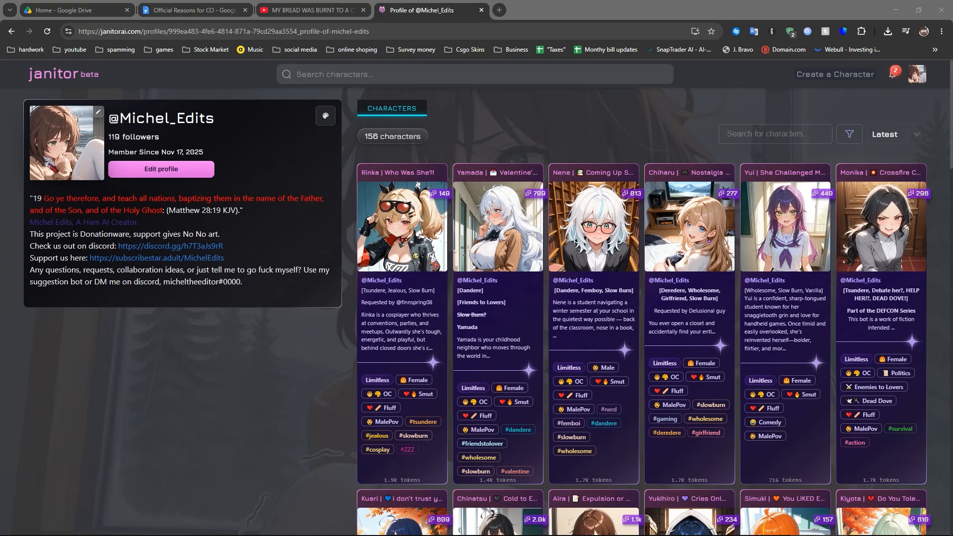
# Start a chat with the character Yui from the profile, playing as the second persona in the list.
pyautogui.click(824, 253)
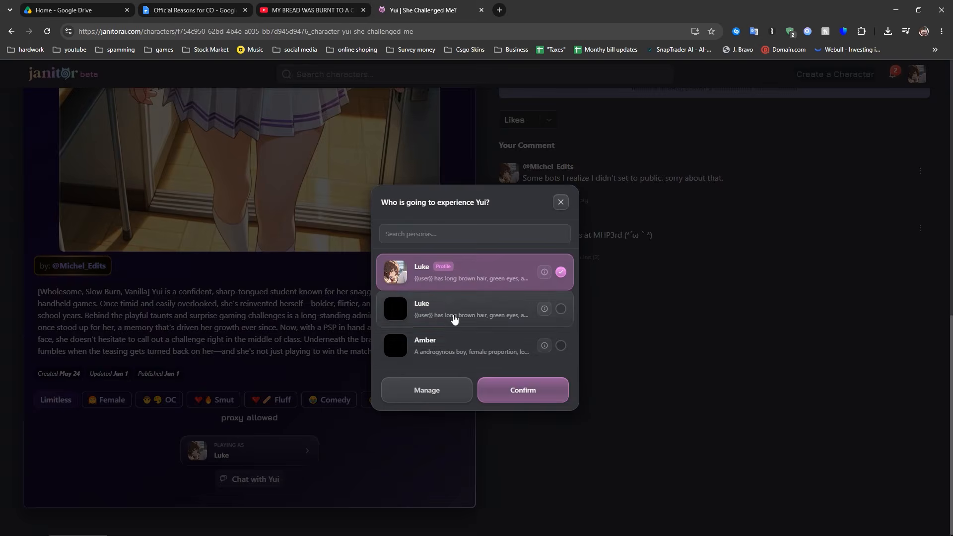
pyautogui.click(454, 319)
pyautogui.click(551, 392)
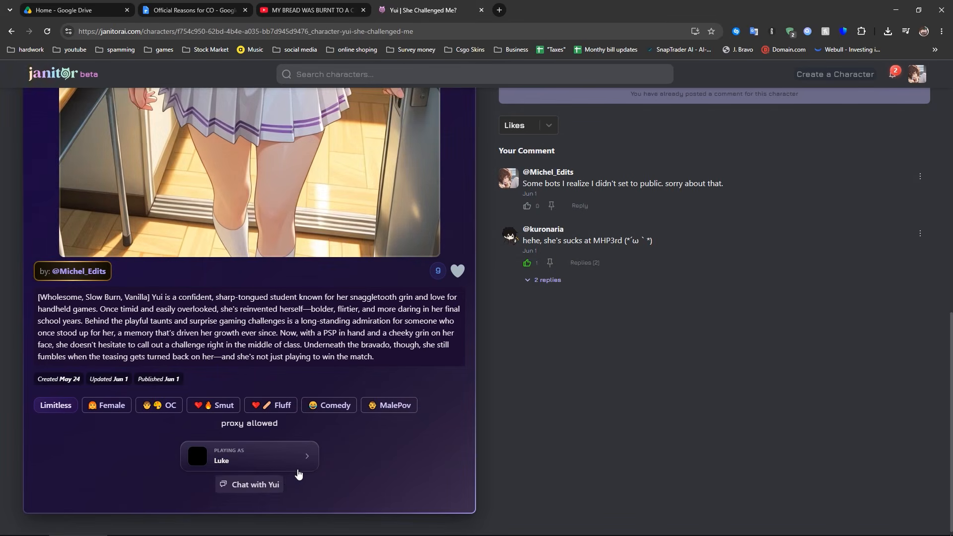
pyautogui.click(269, 486)
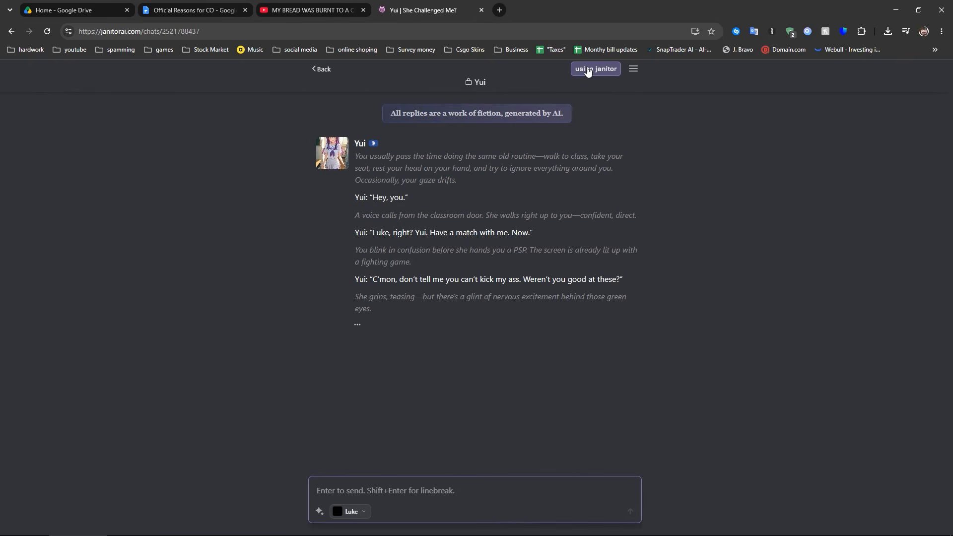
# Open the chat's API settings and start a new proxy configuration.
pyautogui.click(611, 74)
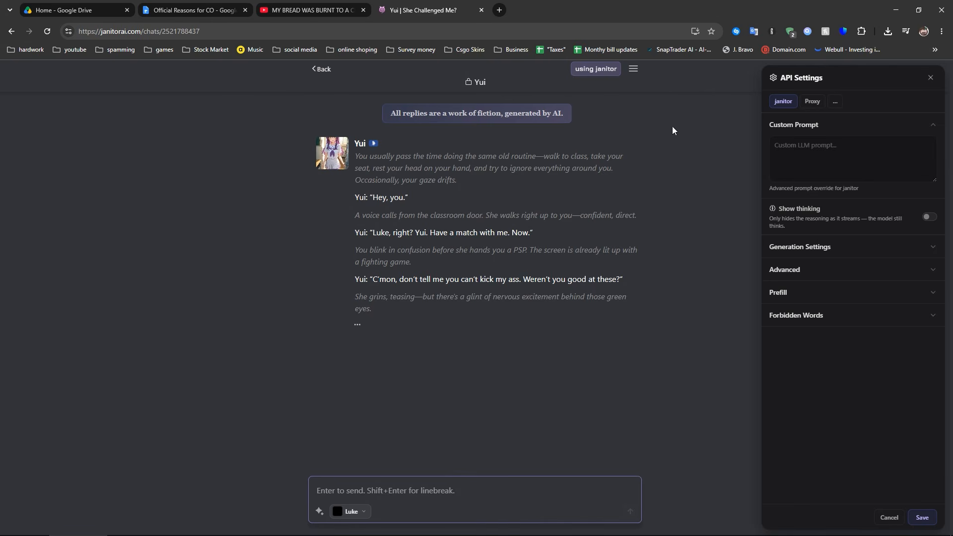
pyautogui.click(818, 105)
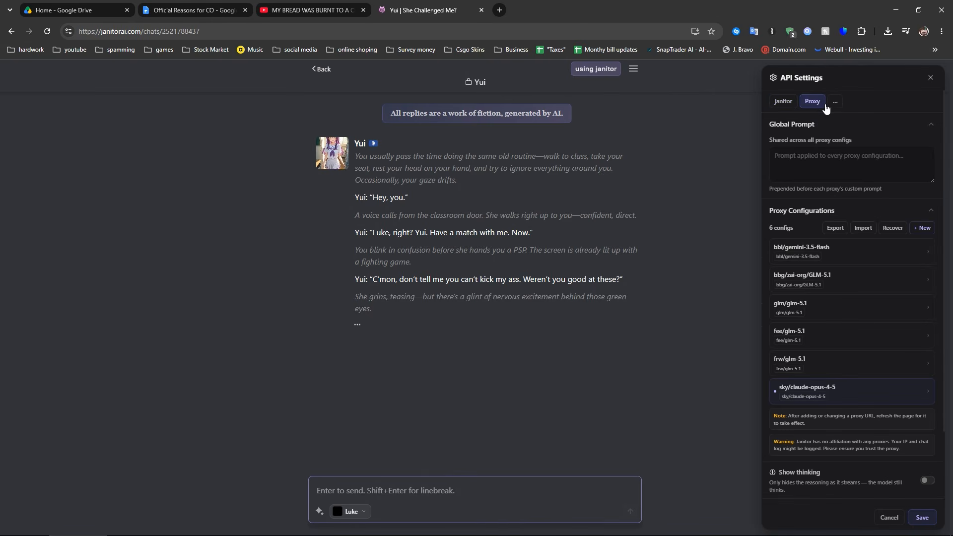
pyautogui.click(925, 228)
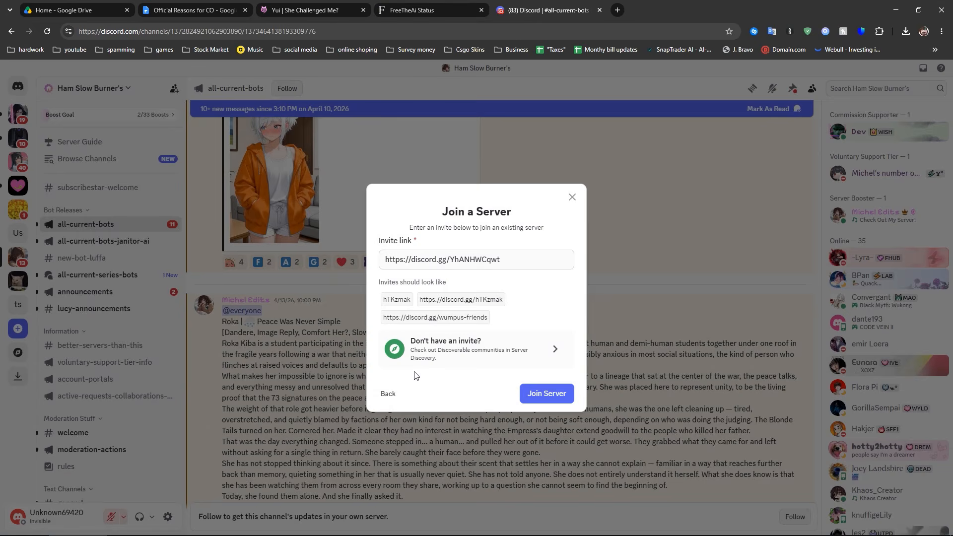
pyautogui.click(554, 405)
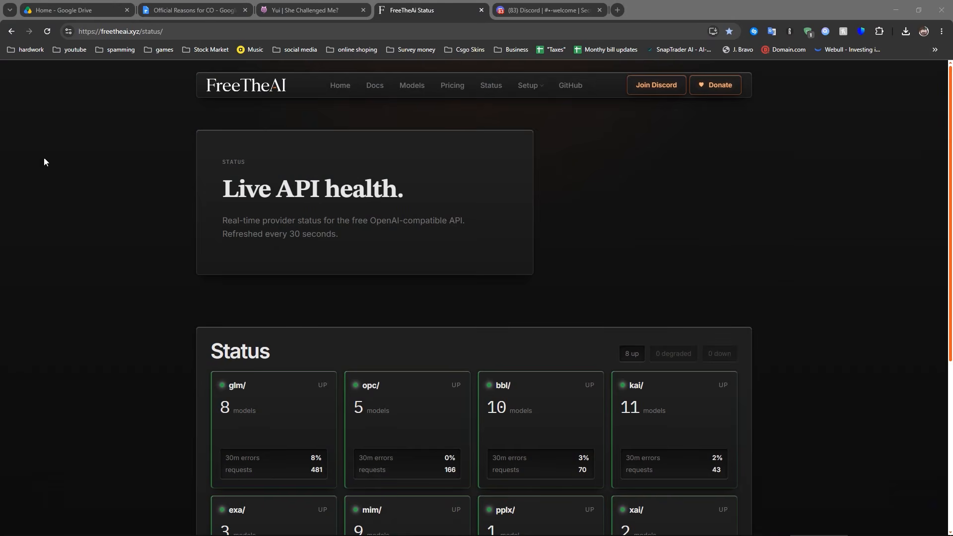
pyautogui.click(656, 85)
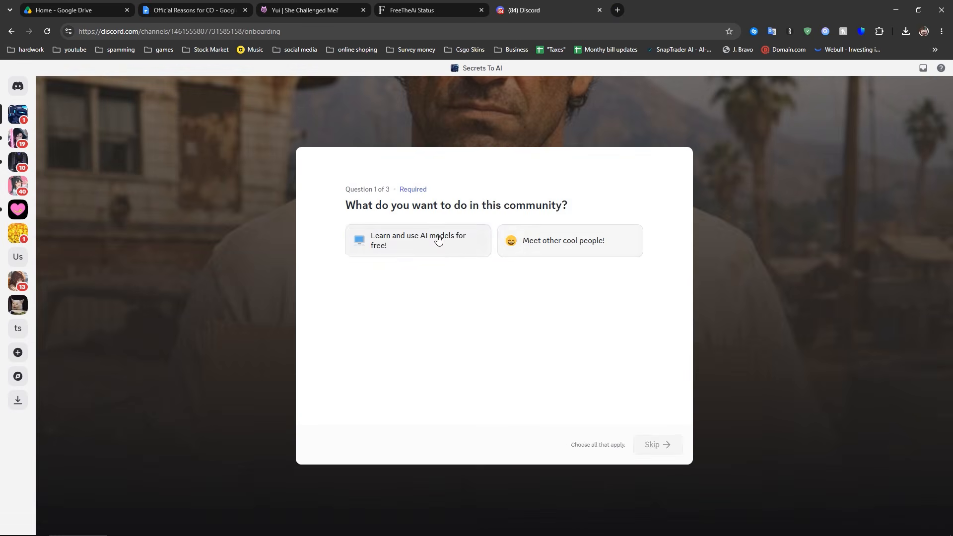
# Complete the Secrets To AI onboarding, selecting Learn and use AI models for free, and open the welcome channel.
pyautogui.click(438, 238)
pyautogui.click(506, 247)
pyautogui.click(421, 245)
pyautogui.click(666, 451)
pyautogui.click(650, 445)
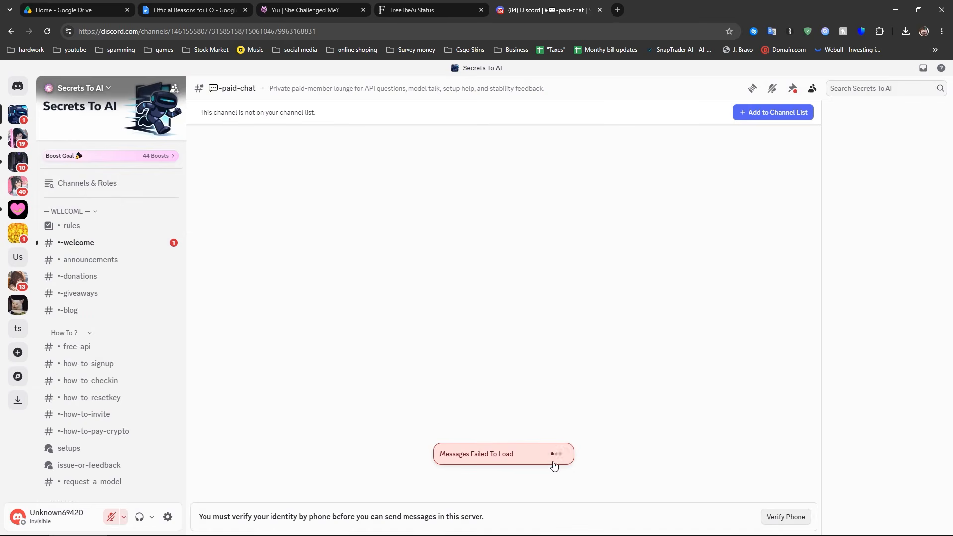
pyautogui.click(86, 246)
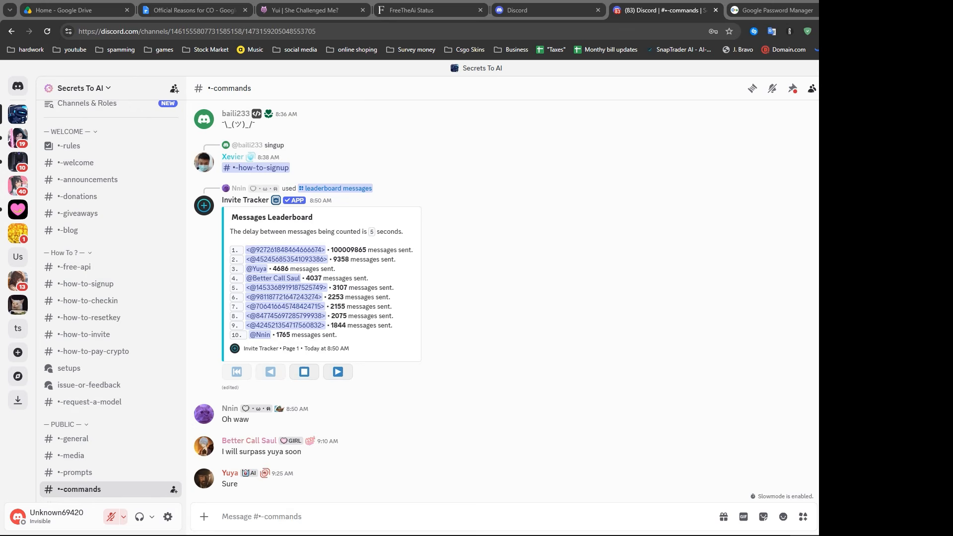
# Run the SecretsToAi /signup command in the server's commands channel.
pyautogui.click(247, 528)
pyautogui.write('/signu')
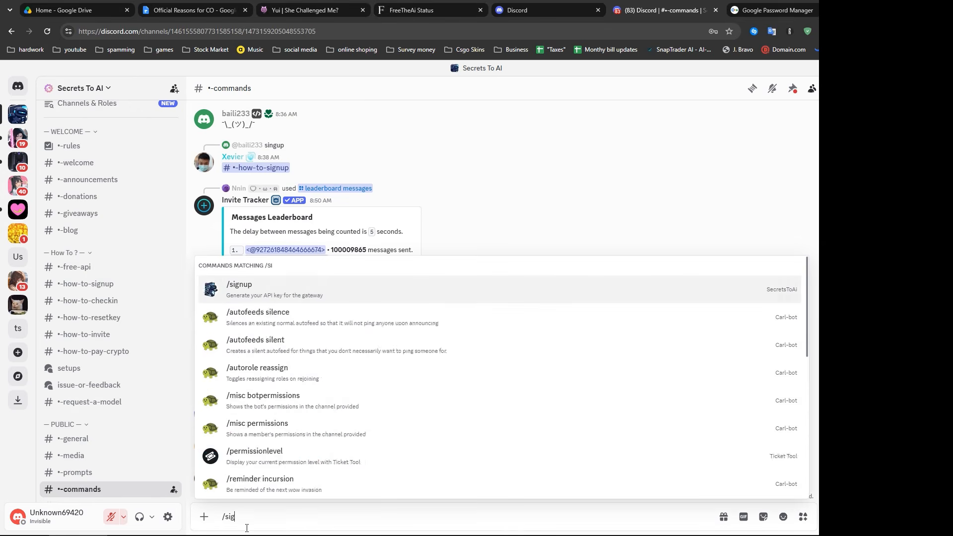
pyautogui.click(284, 296)
pyautogui.press('Return')
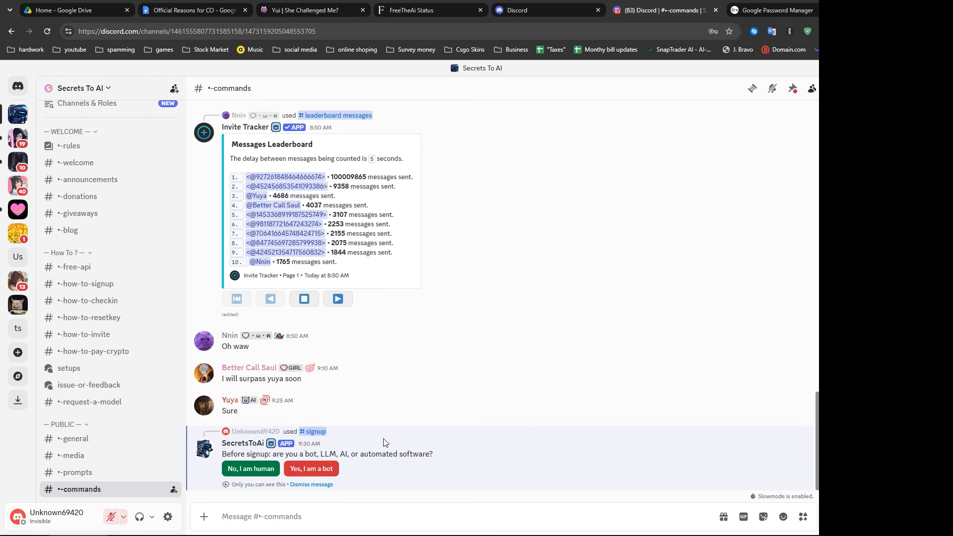
# Answer that you are human and enter "Roleplay and Janitor AI" as the API's intended use in the signup form.
pyautogui.click(253, 470)
pyautogui.click(478, 283)
pyautogui.write('Roleplay and Janitor AI')
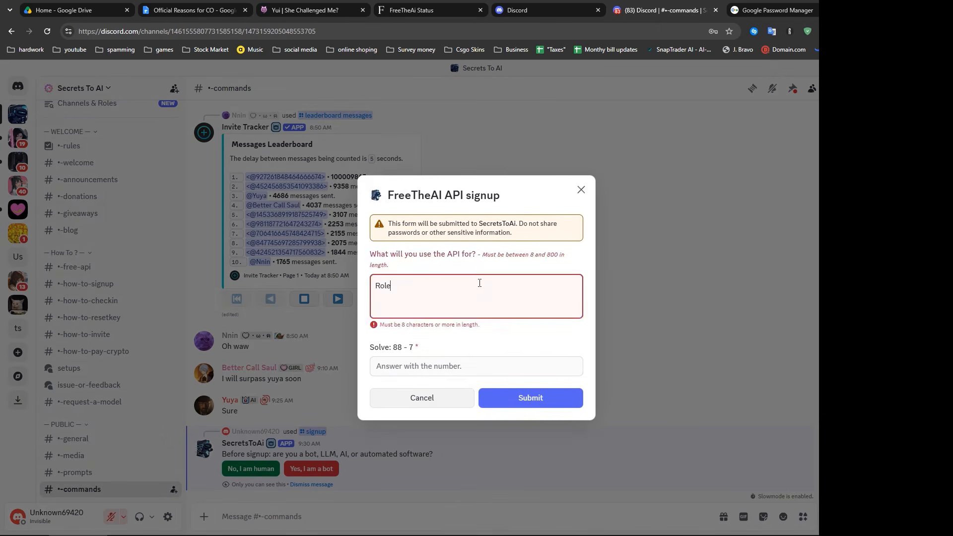
# Switch to Calculator to work out the signup form's 88 - 7 question.
pyautogui.click(401, 356)
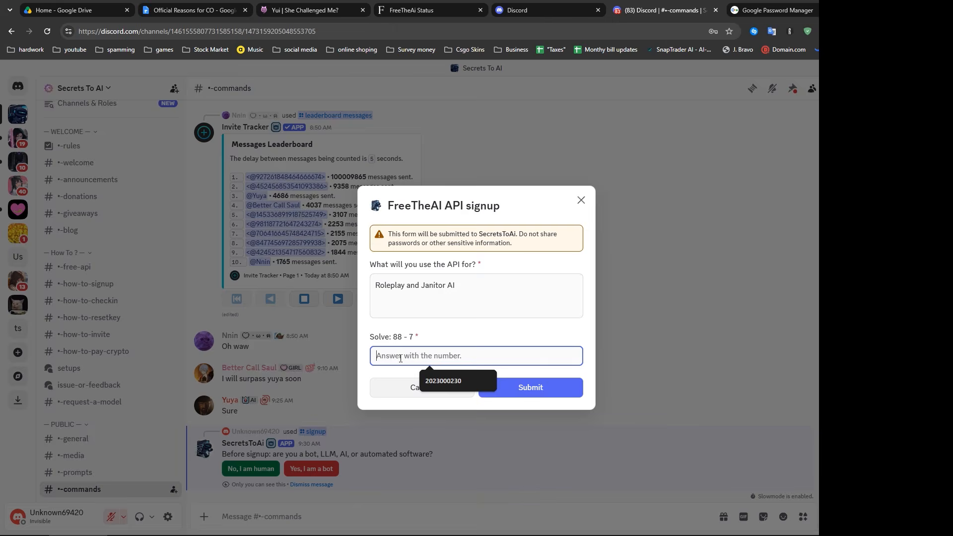
pyautogui.click(565, 521)
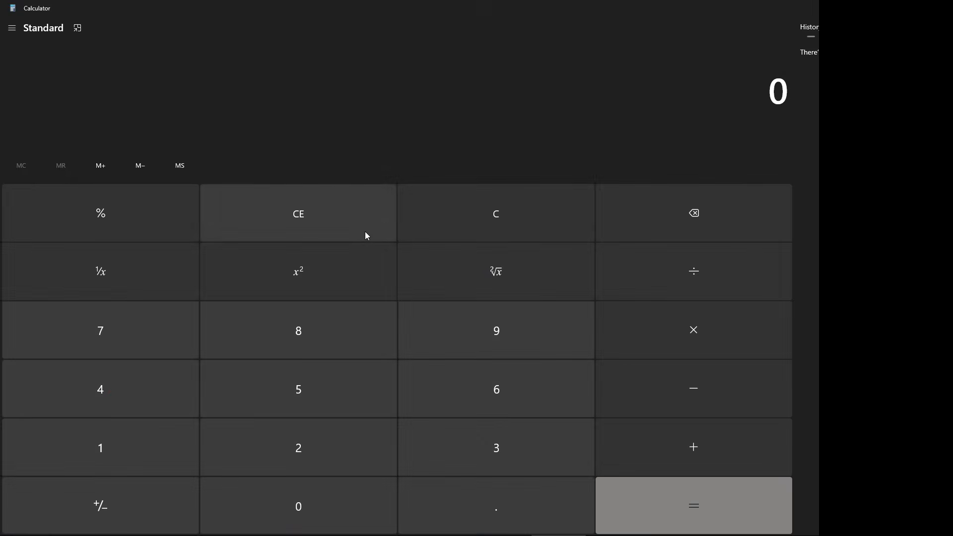
pyautogui.doubleClick(298, 349)
pyautogui.moveTo(368, 8); pyautogui.dragTo(231, 199)
pyautogui.click(304, 383)
pyautogui.click(164, 356)
pyautogui.click(308, 431)
# Answer the signup form's math question with 81 and submit the form.
pyautogui.click(417, 355)
pyautogui.write('81')
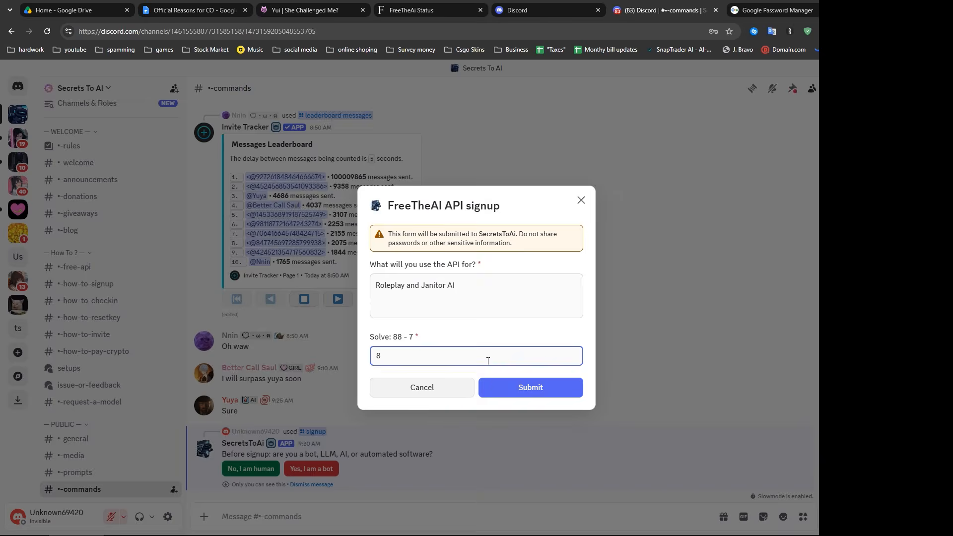
pyautogui.click(497, 387)
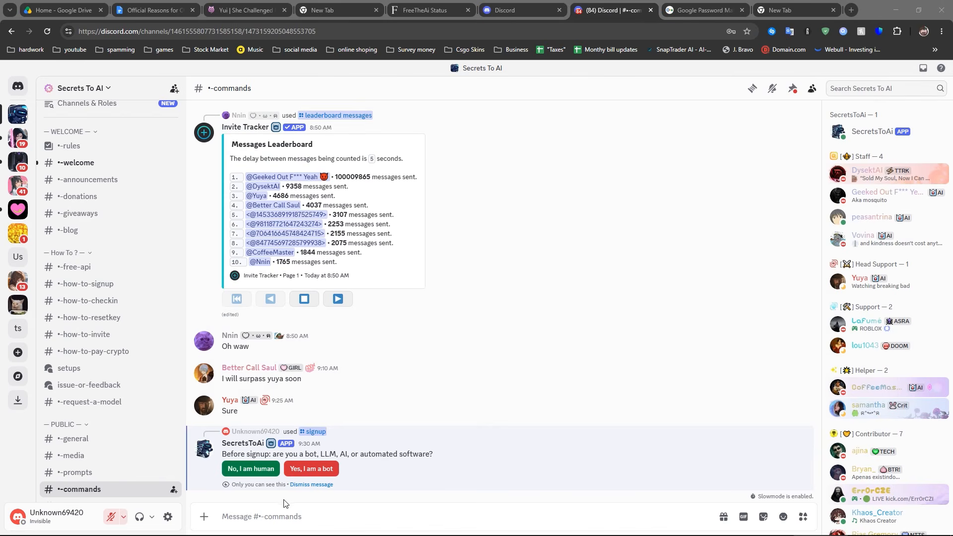
# Run the SecretsToAi /checkin command in the commands channel.
pyautogui.write('/che')
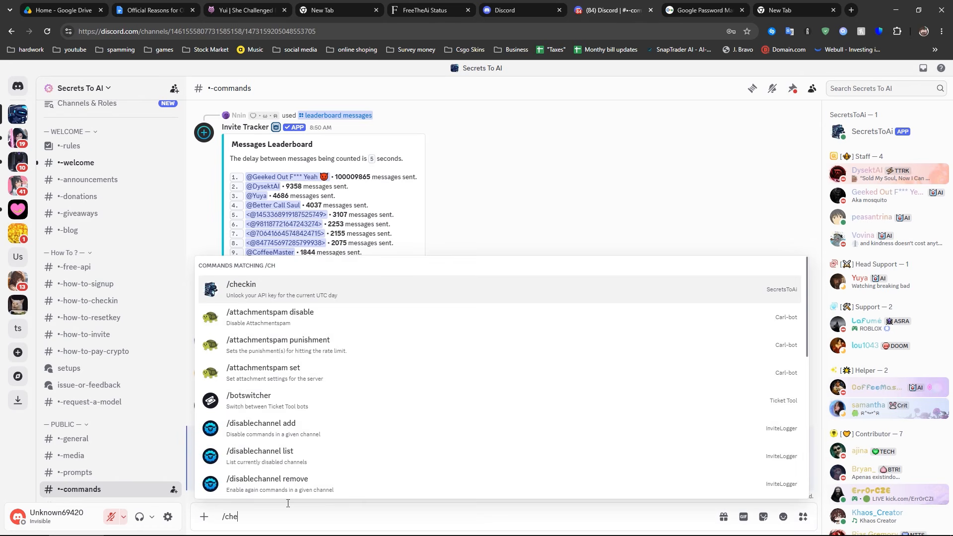
pyautogui.write('cki')
pyautogui.press('Tab')
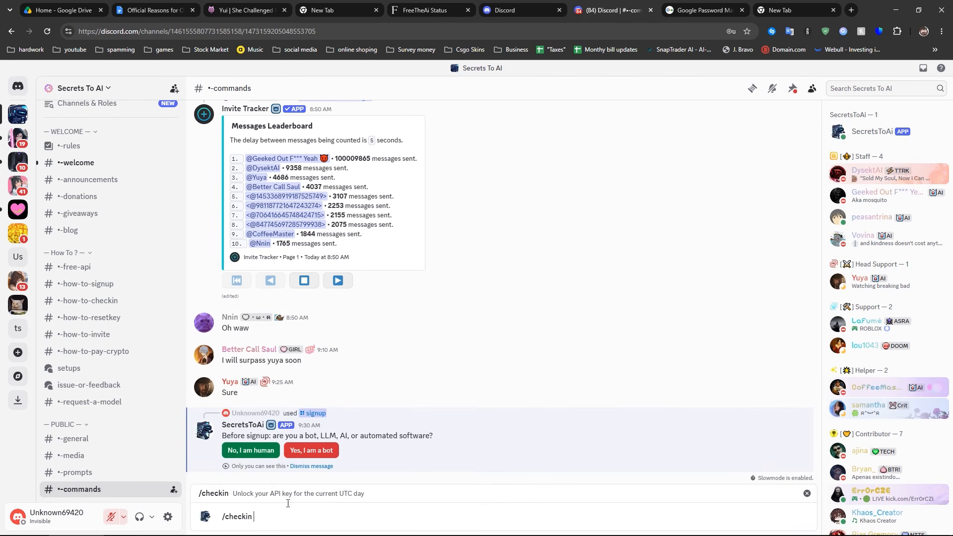
pyautogui.press('Return')
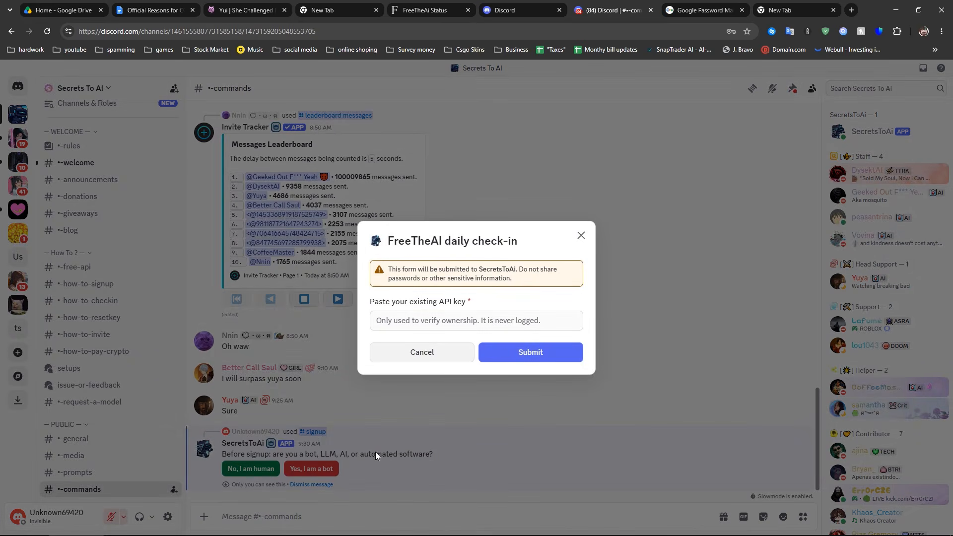
# Paste the existing API key into the FreeTheAI daily check-in form and submit it.
pyautogui.click(426, 323)
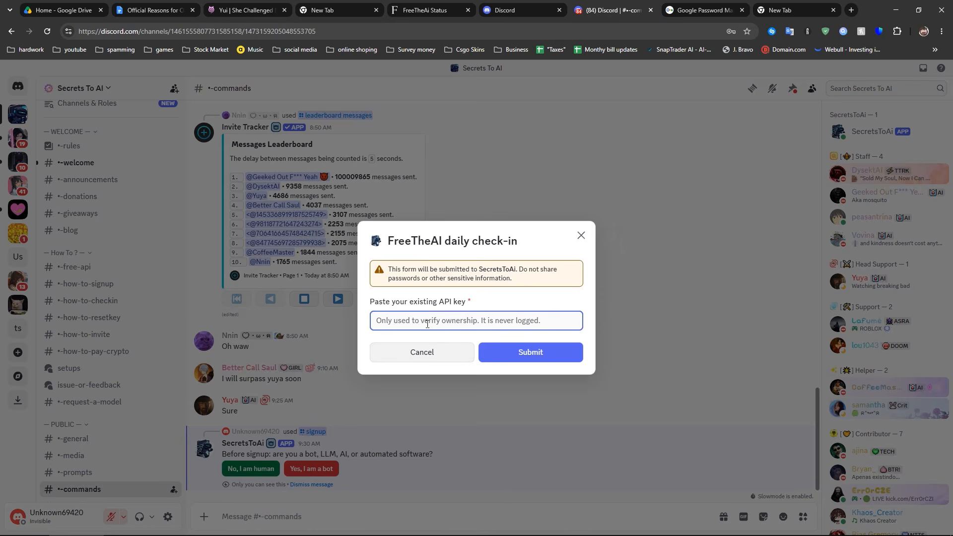
pyautogui.hotkey('ctrl', 'v')
pyautogui.click(508, 354)
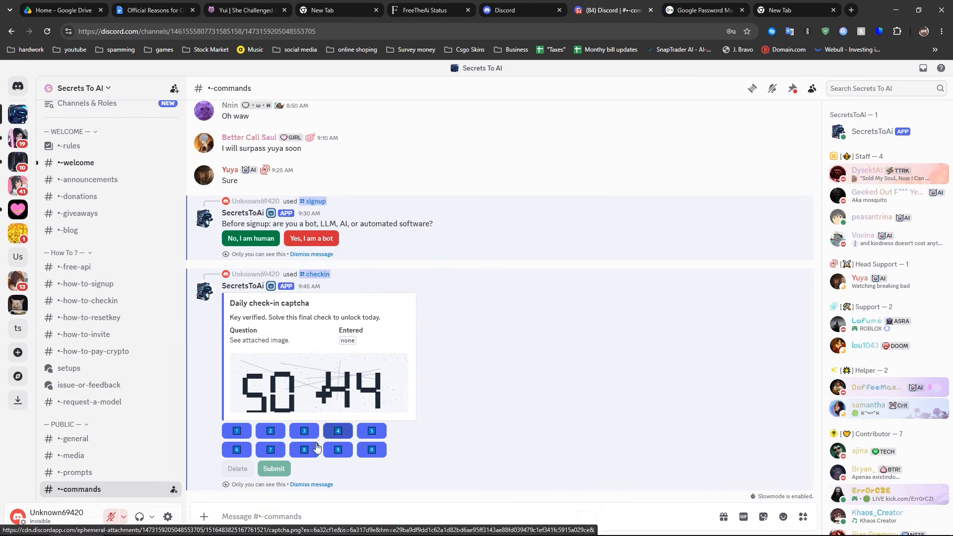
# Answer the daily check-in captcha with 94, submit it, and read the check-in message.
pyautogui.click(338, 448)
pyautogui.click(337, 419)
pyautogui.click(273, 459)
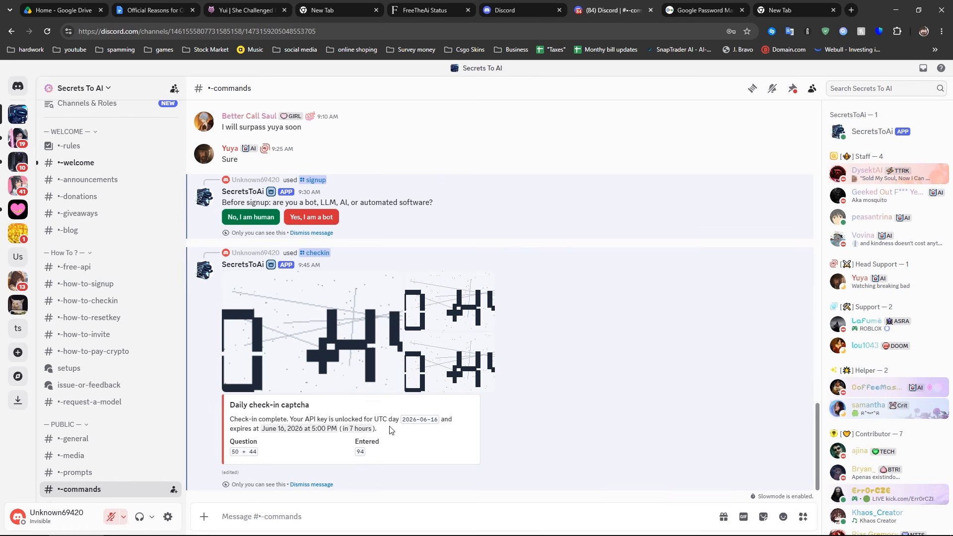
pyautogui.moveTo(393, 430); pyautogui.dragTo(230, 419)
pyautogui.click(590, 443)
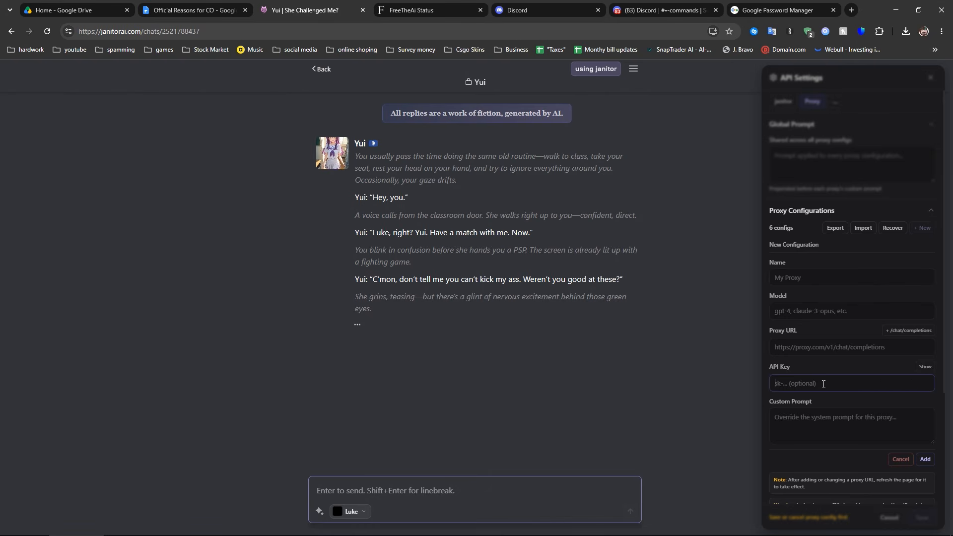
pyautogui.hotkey('ctrl', 'v')
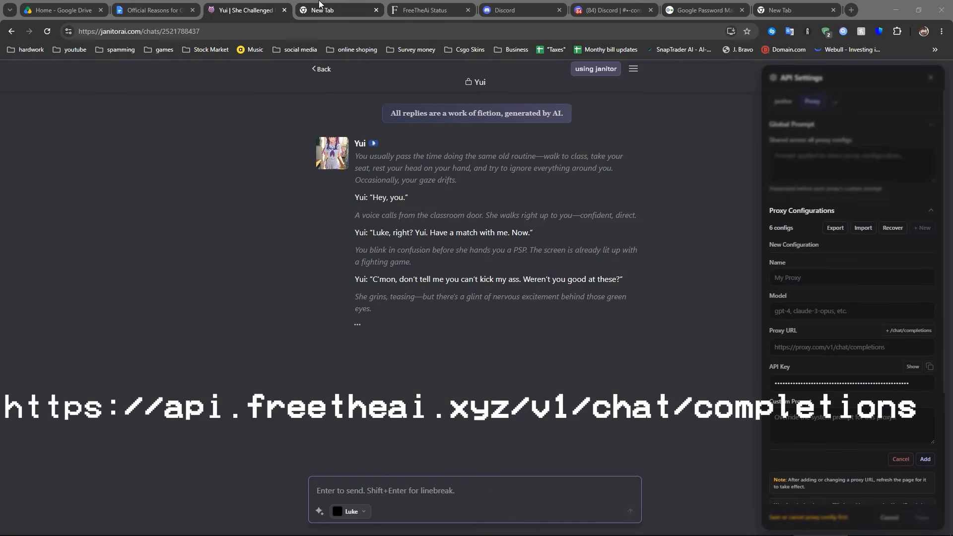
pyautogui.click(325, 8)
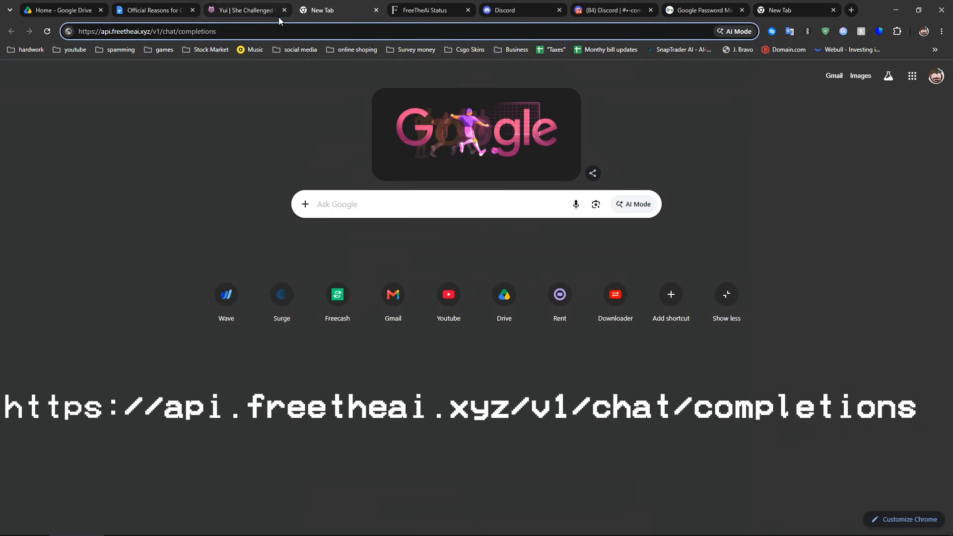
pyautogui.moveTo(217, 31); pyautogui.dragTo(75, 58)
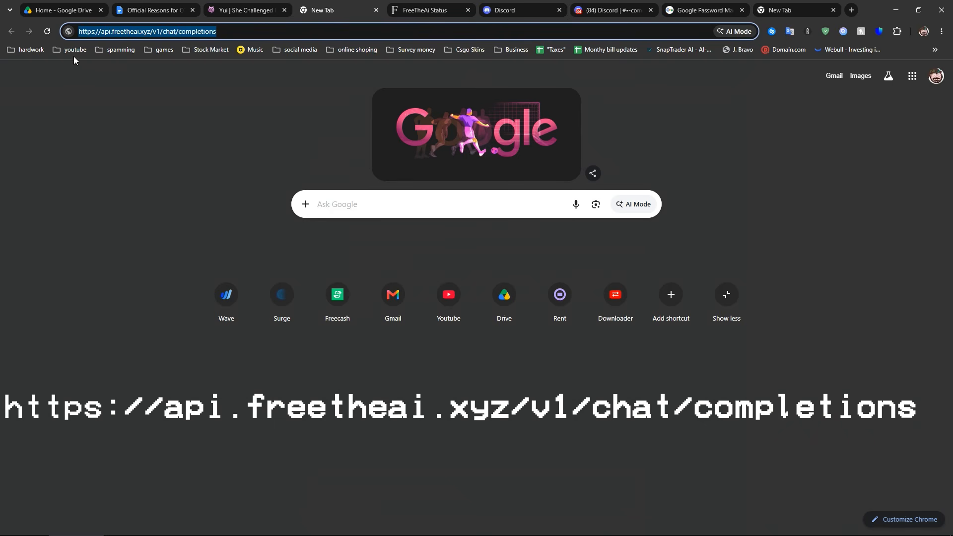
pyautogui.rightClick(112, 32)
pyautogui.click(150, 96)
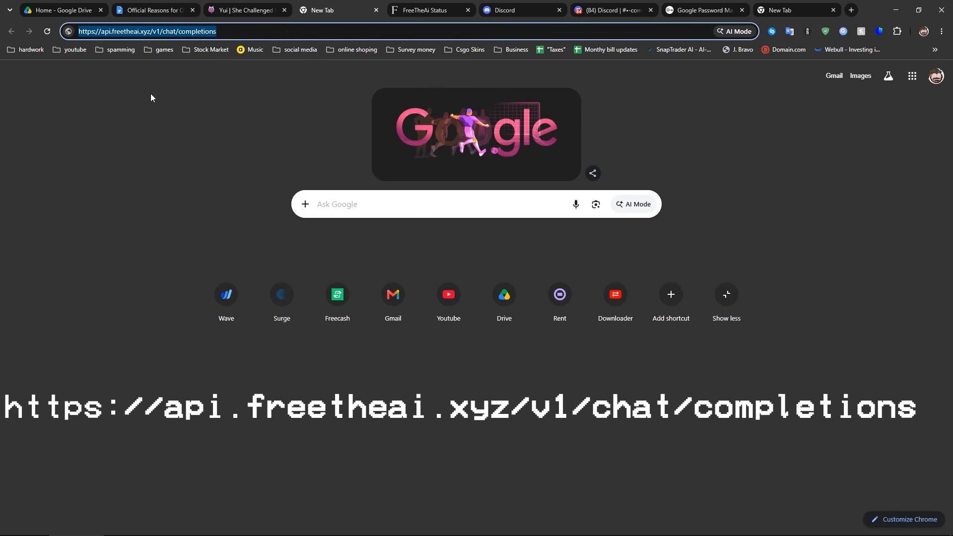
pyautogui.click(229, 10)
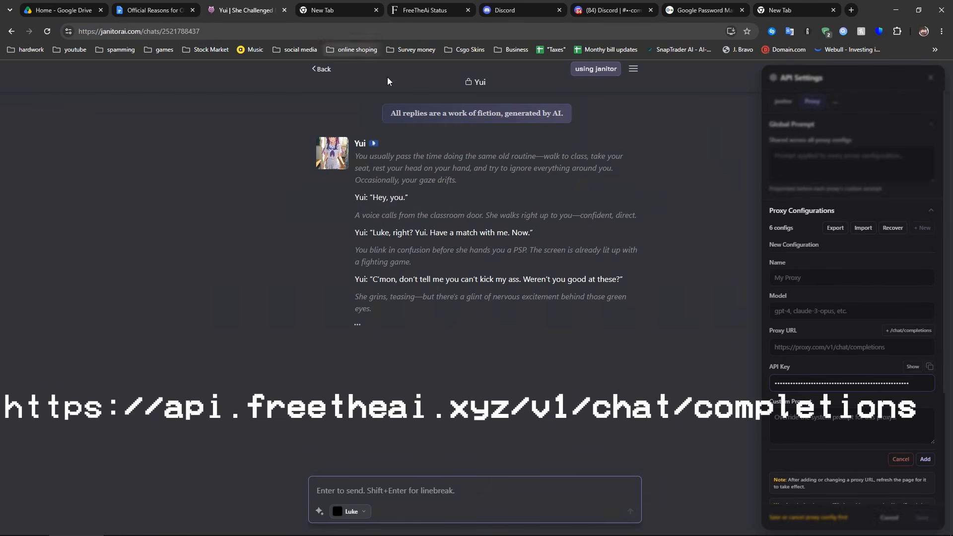
pyautogui.click(822, 341)
pyautogui.hotkey('ctrl', 'v')
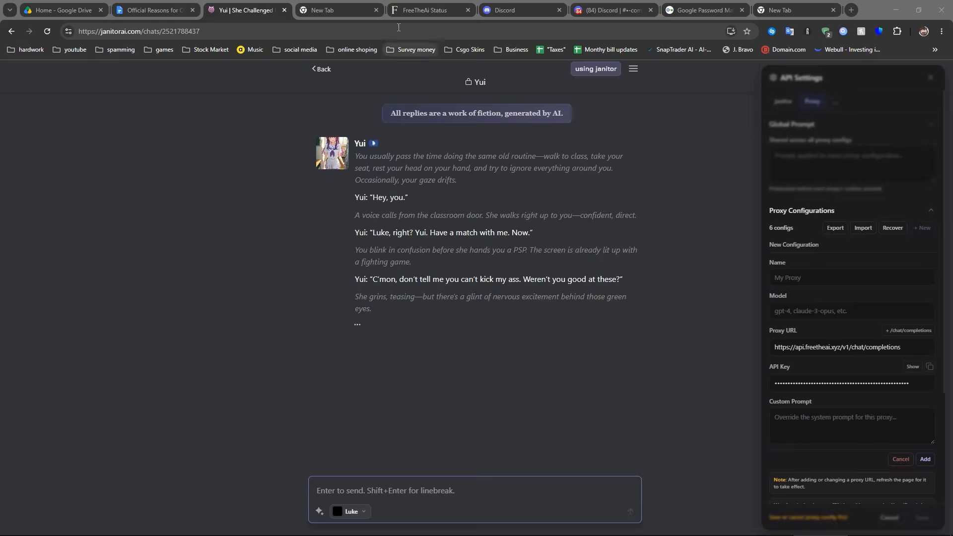
# Open the FreeTheAI model catalog and look through the available models, including the orange-outlined ones for Verified members.
pyautogui.click(414, 10)
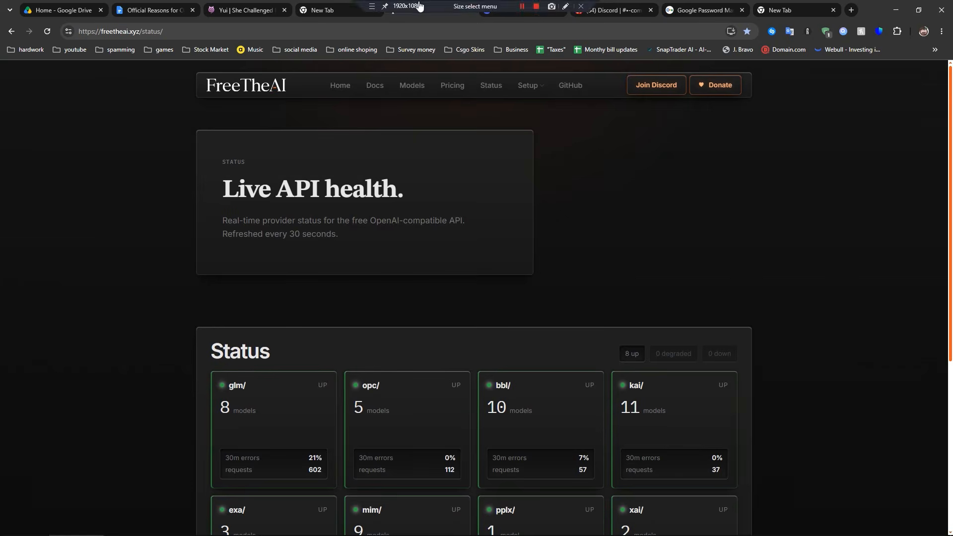
pyautogui.click(412, 85)
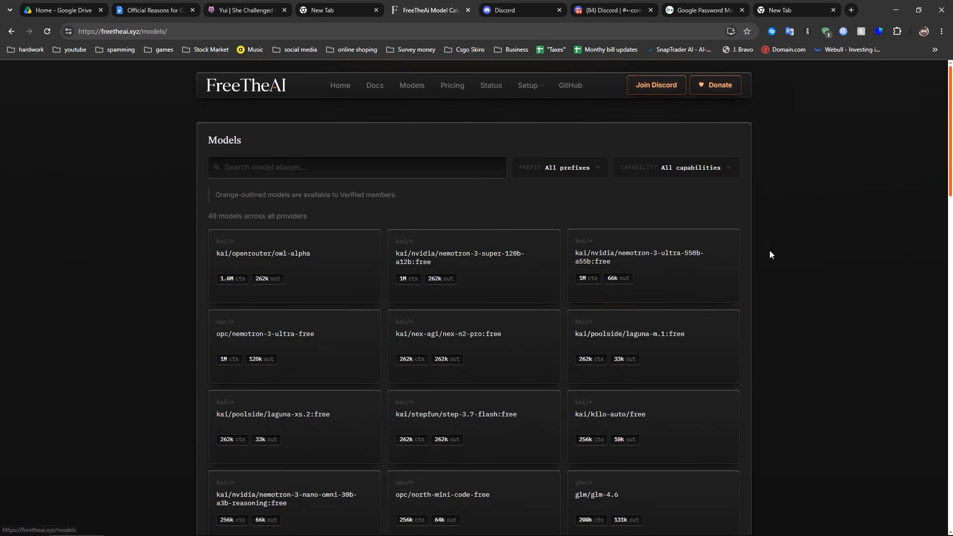
pyautogui.scroll(-5, 792, 186)
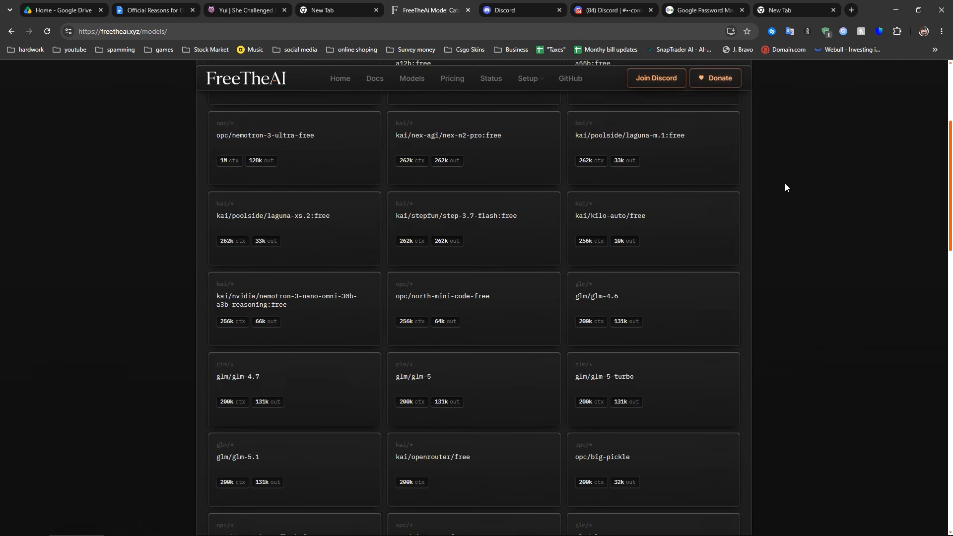
pyautogui.scroll(-5, 785, 189)
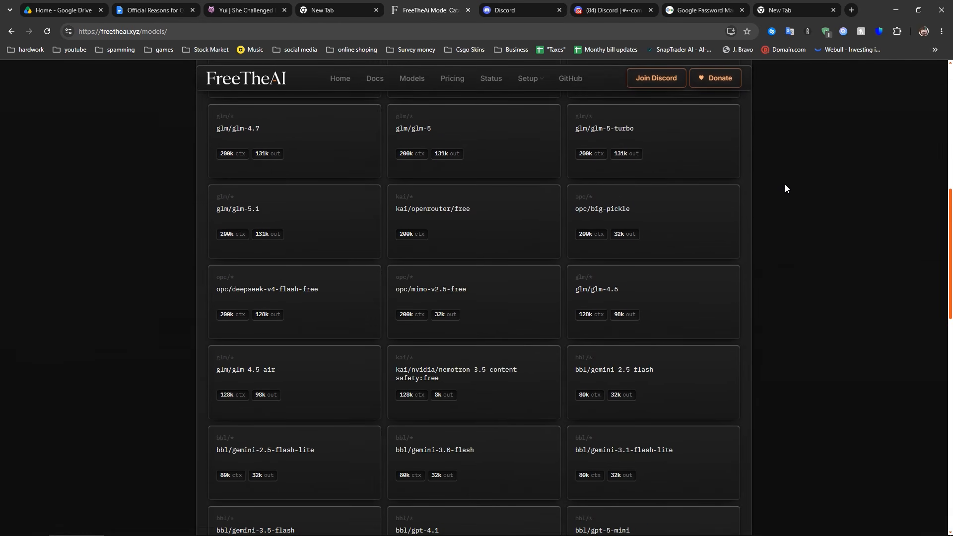
pyautogui.scroll(-5, 785, 189)
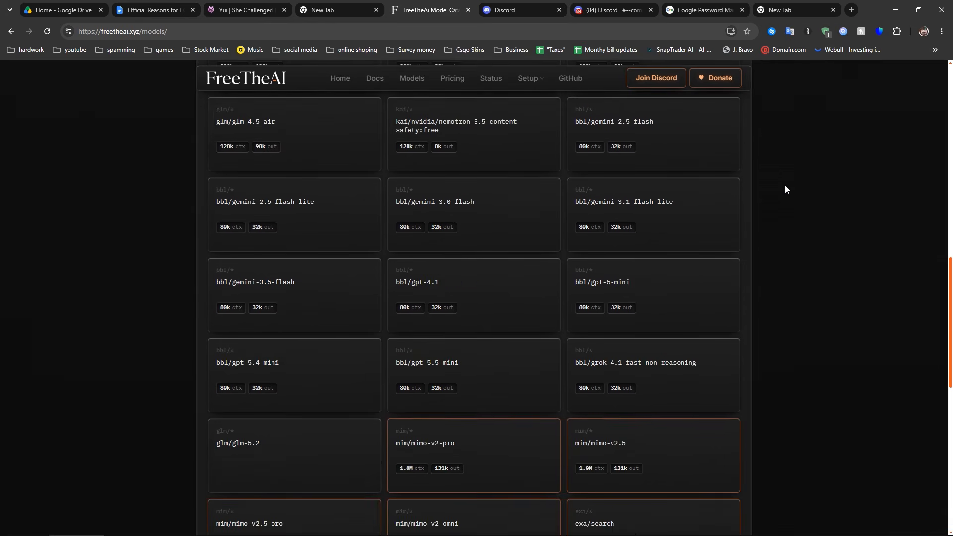
pyautogui.scroll(-8, 785, 188)
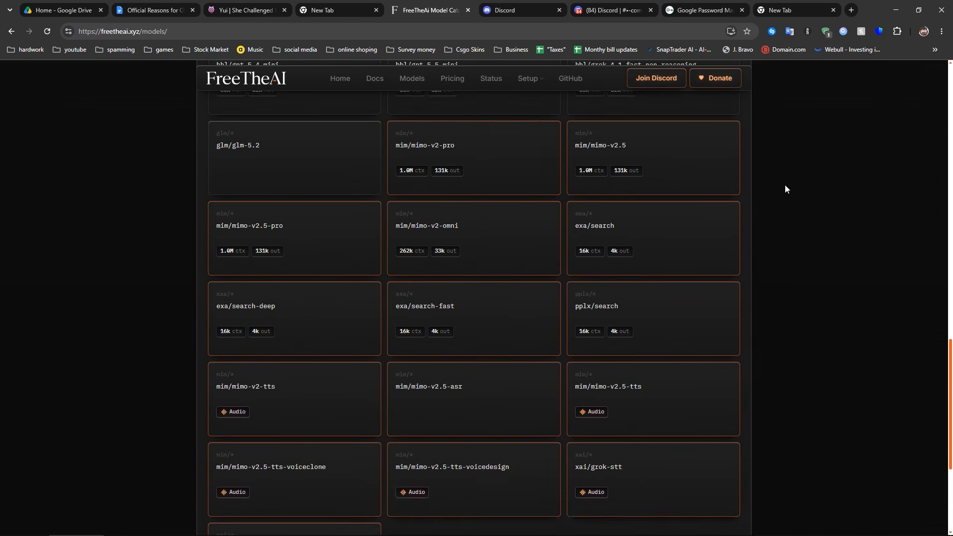
# Open the details of the bbl/gemini-2.5-flash-lite model, copy its alias and close the details.
pyautogui.scroll(10, 701, 279)
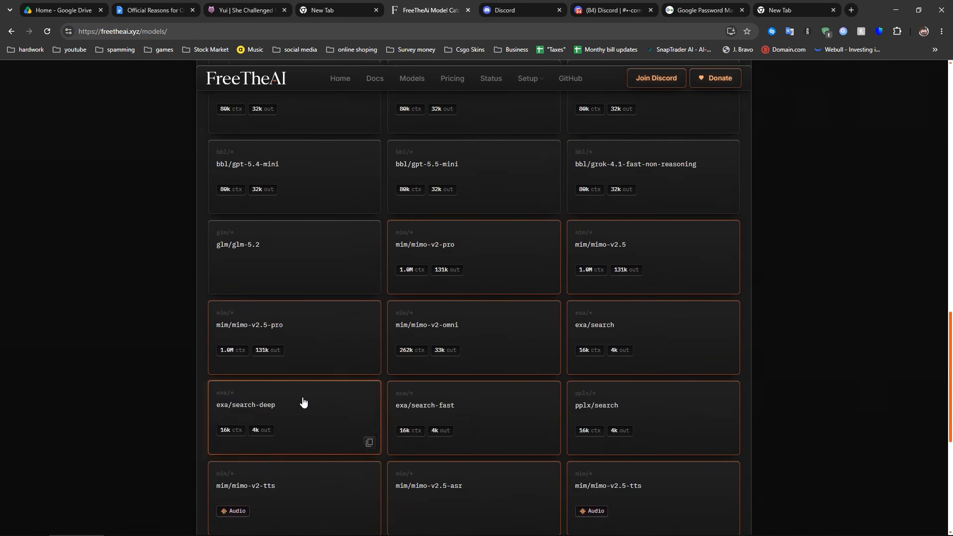
pyautogui.click(296, 204)
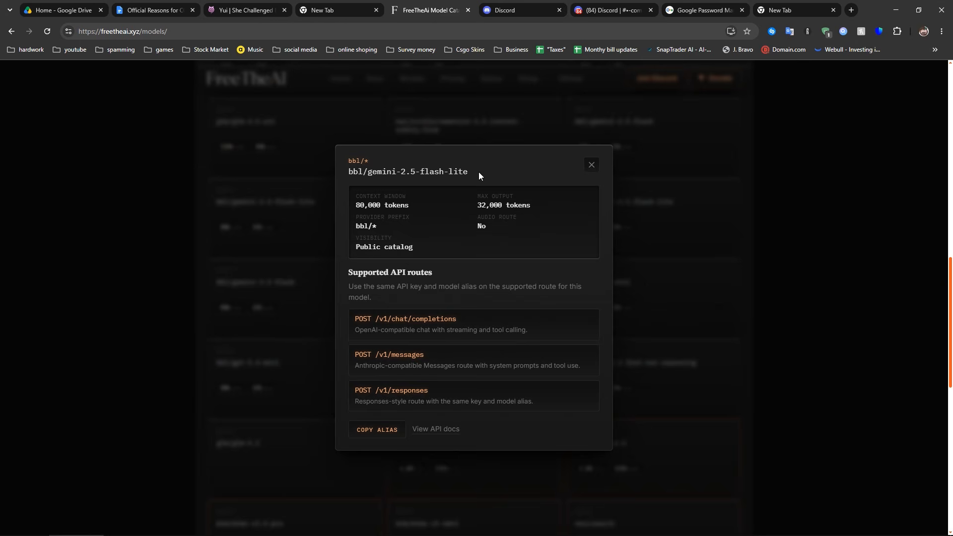
pyautogui.moveTo(479, 172); pyautogui.dragTo(350, 174)
pyautogui.rightClick(368, 177)
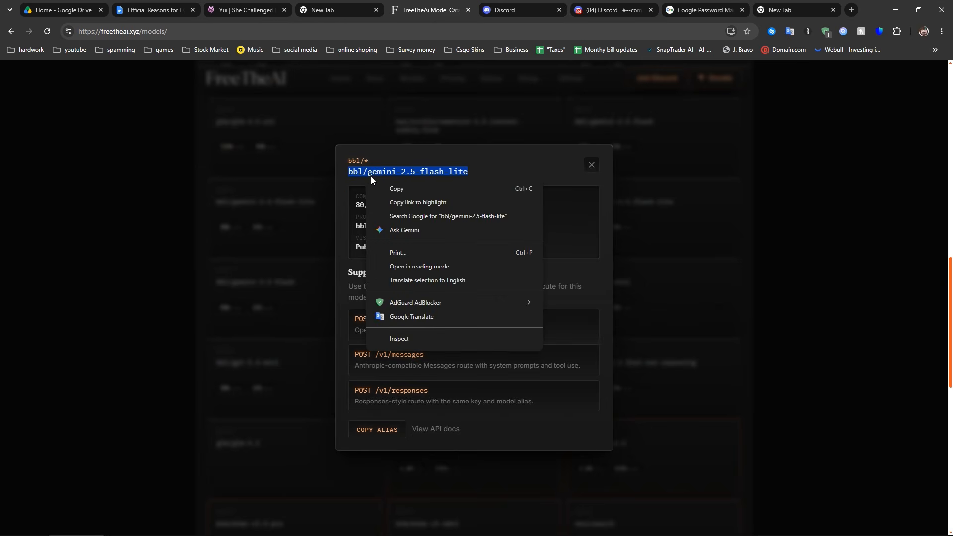
pyautogui.click(388, 186)
pyautogui.click(823, 269)
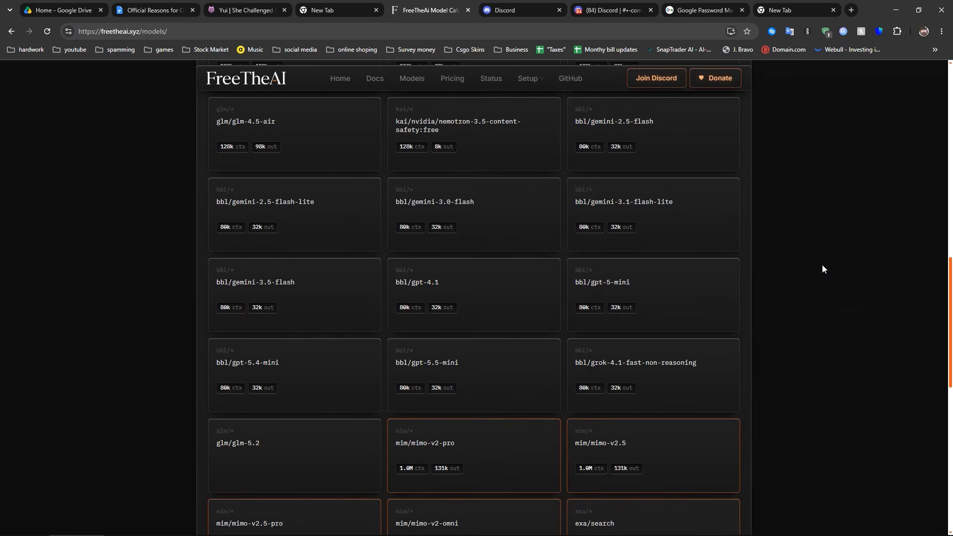
# Switch to the Janitor AI chat and enter bbl/gemini-2.5-flash-lite as the name and model of the new proxy configuration.
pyautogui.click(268, 10)
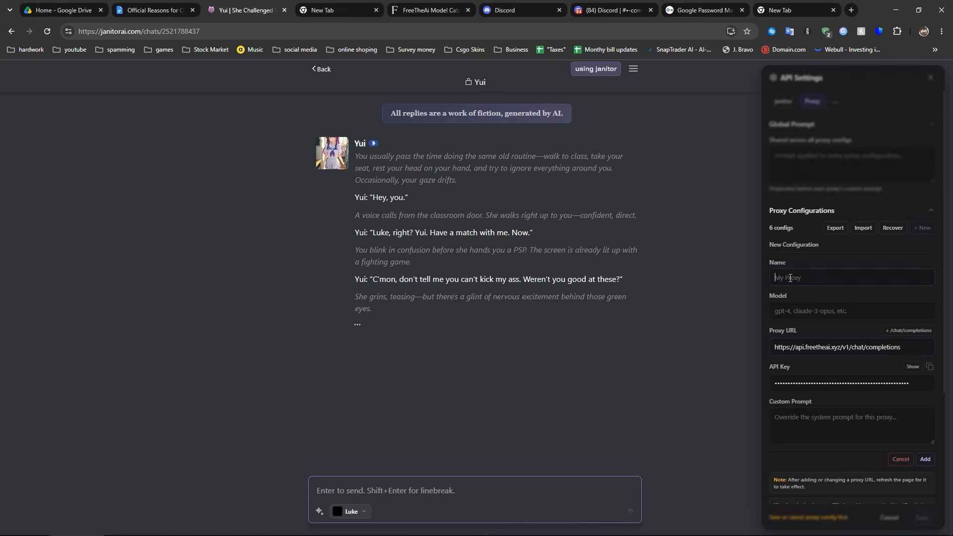
pyautogui.hotkey('ctrl', 'v')
pyautogui.press('Tab')
pyautogui.hotkey('ctrl', 'v')
pyautogui.hotkey('shift', 'Tab')
pyautogui.write('John')
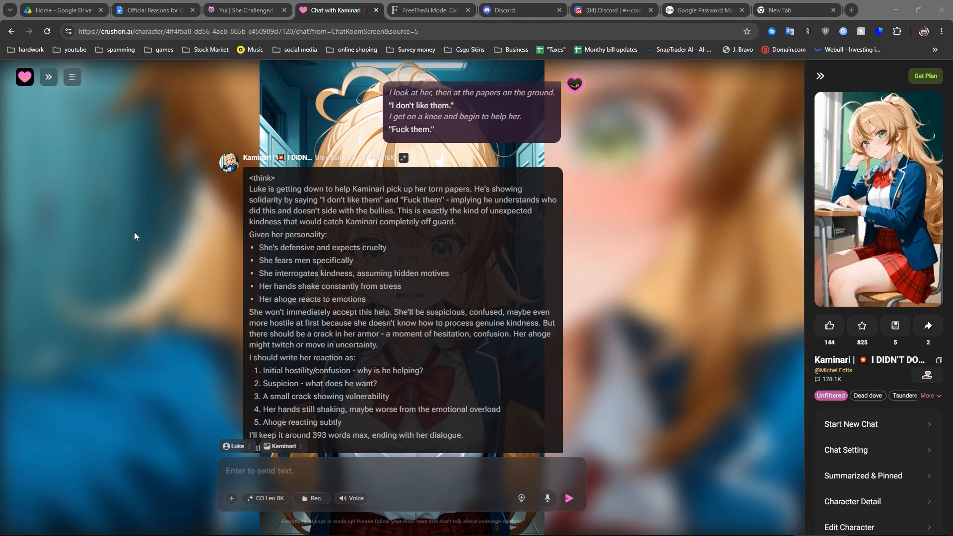
# In the Crushon AI chat with Kaminari, highlight the thinking section of the character's reply.
pyautogui.scroll(-1, 271, 183)
pyautogui.moveTo(250, 124); pyautogui.dragTo(539, 404)
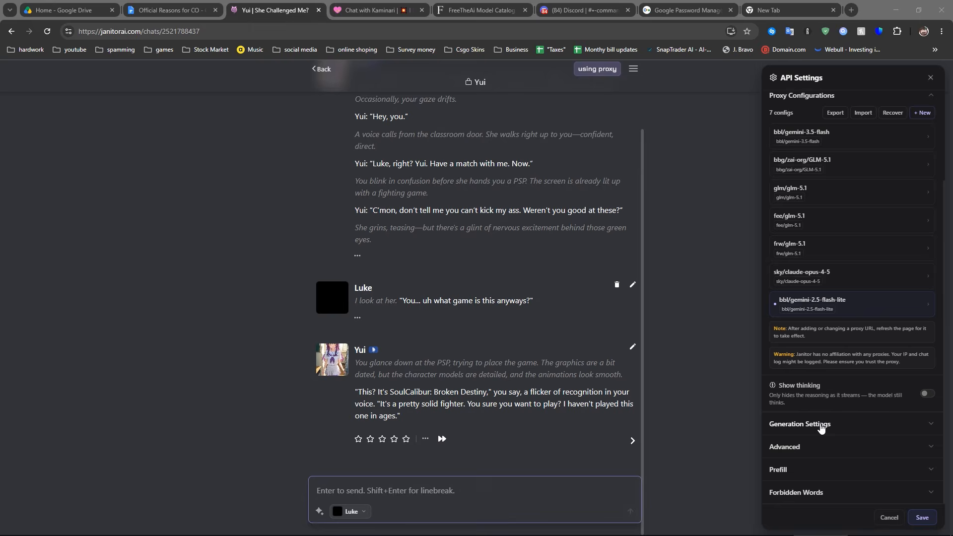
# In the Janitor AI generation settings, raise the temperature to 2 and generate another reply from Yui.
pyautogui.click(822, 425)
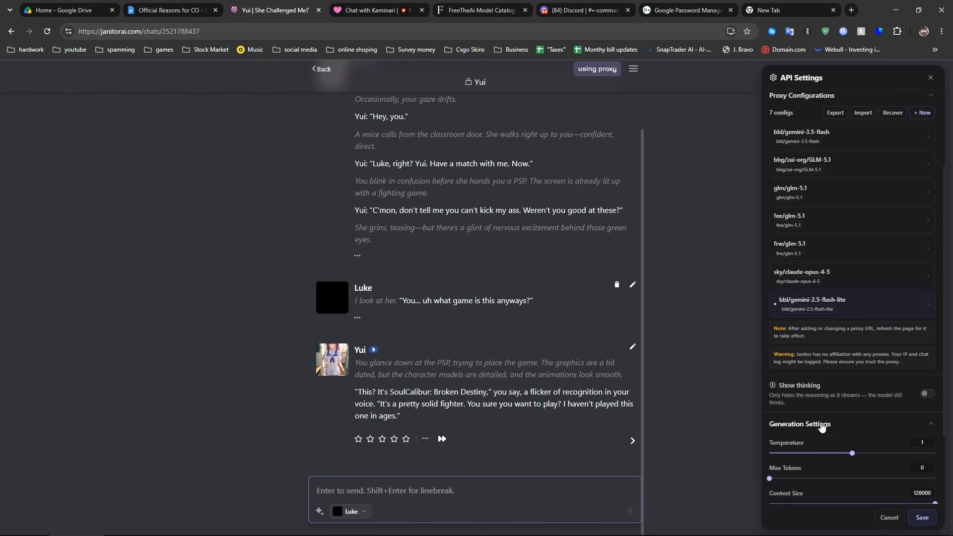
pyautogui.scroll(-2, 821, 422)
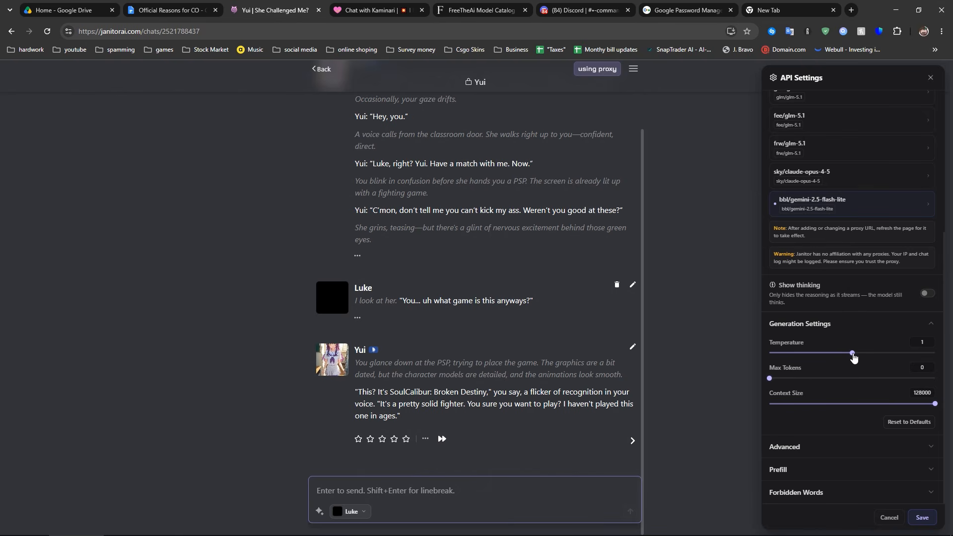
pyautogui.moveTo(853, 357); pyautogui.dragTo(951, 366)
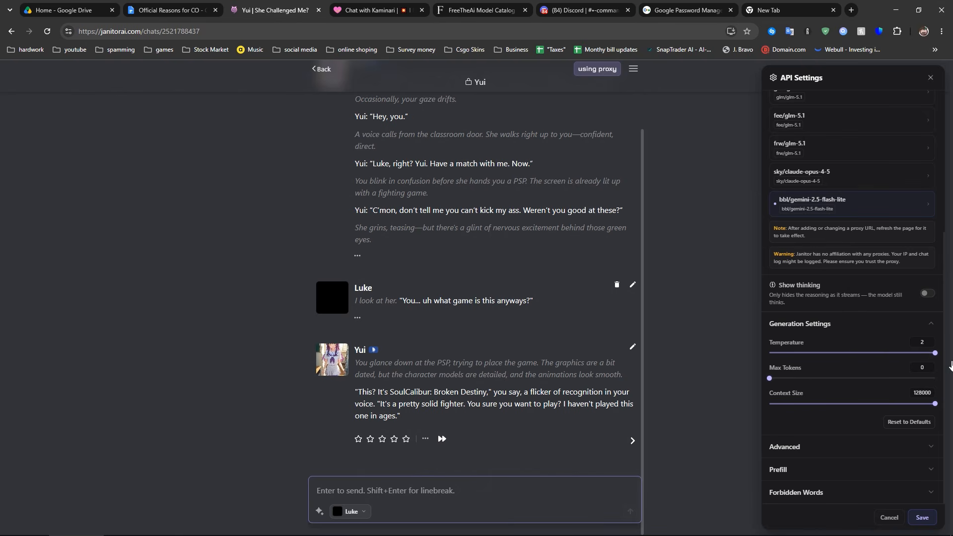
pyautogui.click(632, 441)
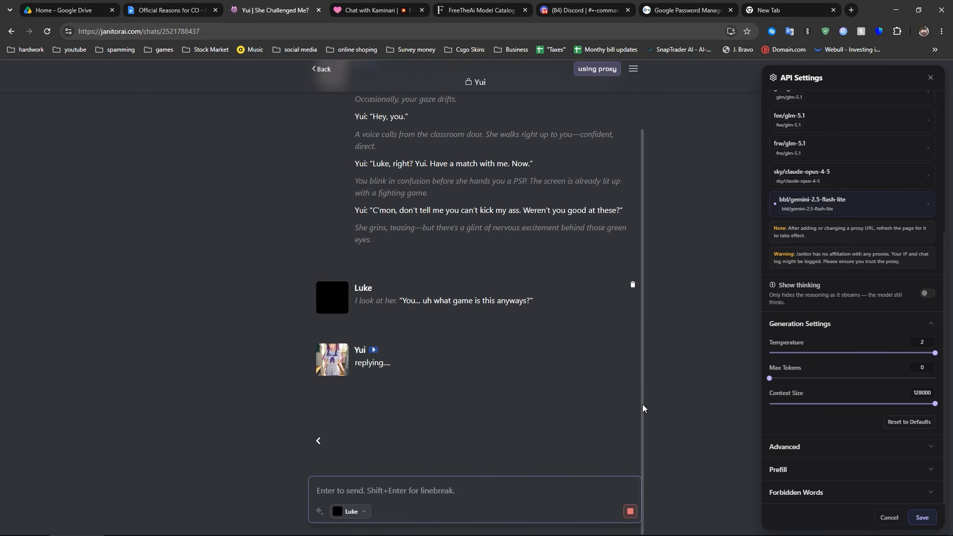
# Set the temperature to 1 and Max Tokens to 50, save the settings and generate a new reply from Yui.
pyautogui.moveTo(935, 353); pyautogui.dragTo(852, 353)
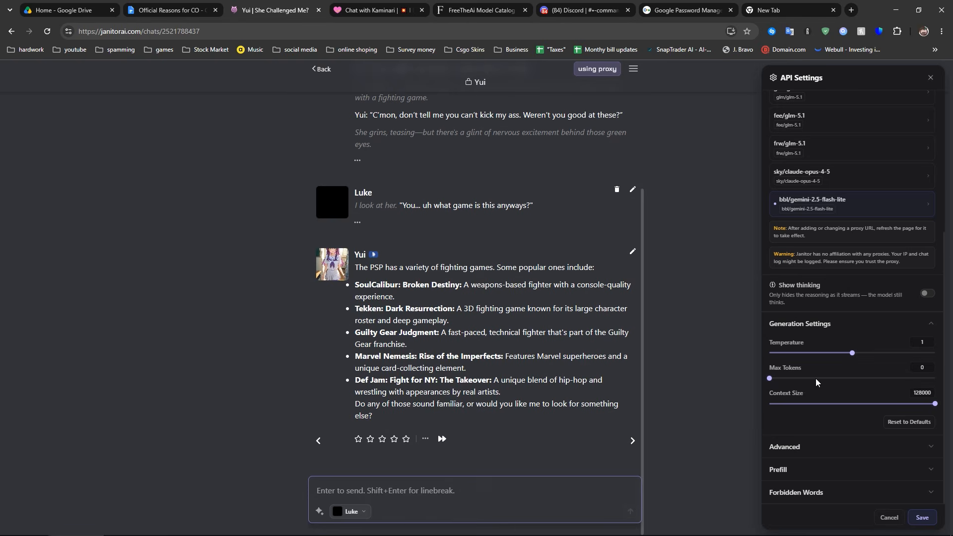
pyautogui.click(771, 380)
pyautogui.click(921, 517)
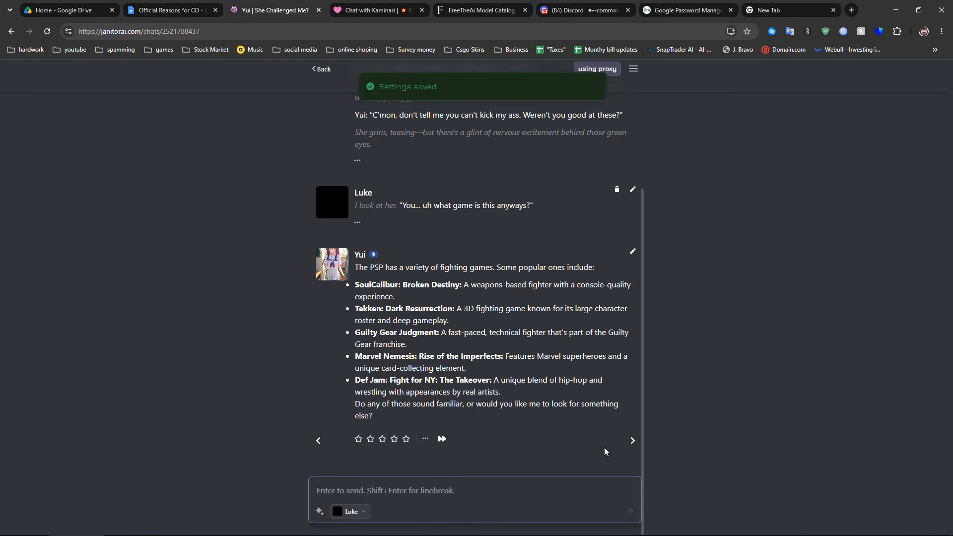
pyautogui.click(631, 441)
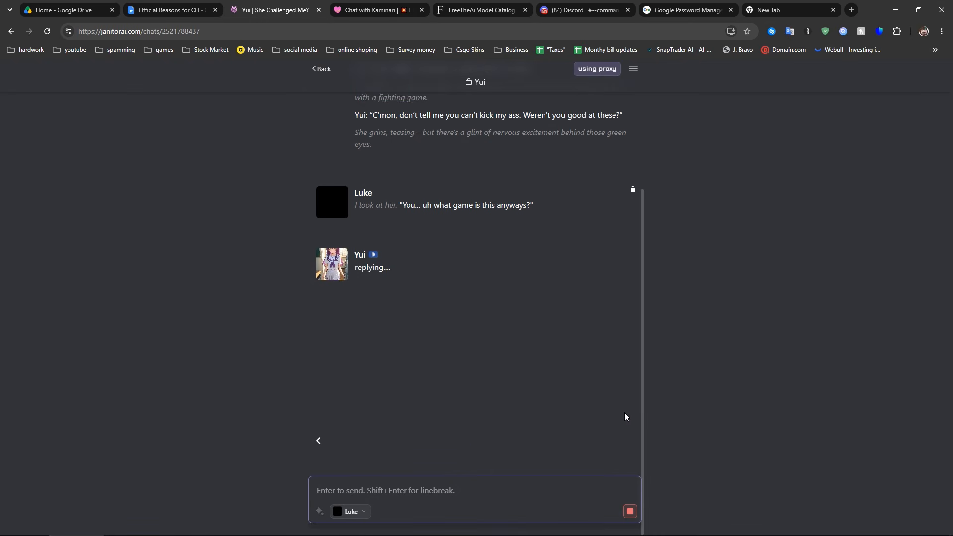
pyautogui.click(617, 74)
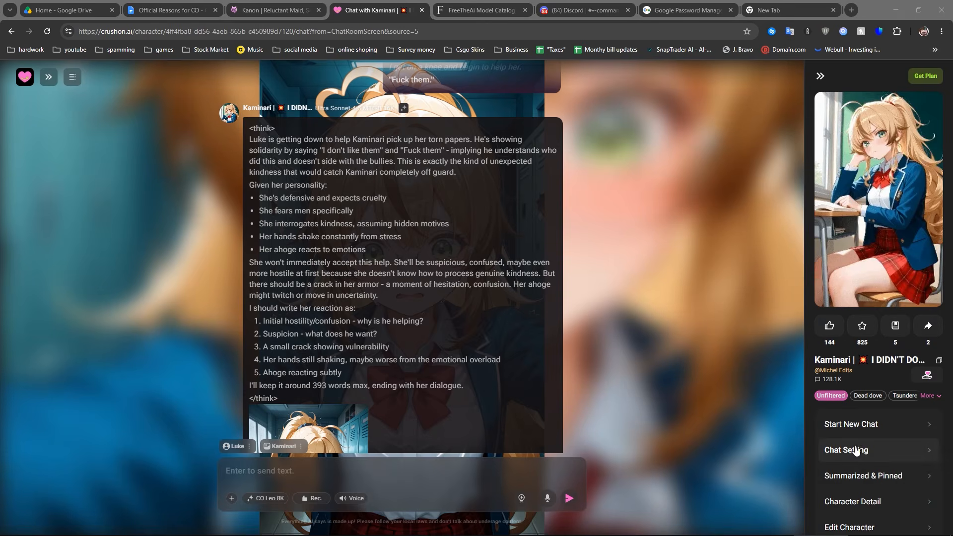
# Open the chat settings of the Crushon AI Kaminari chat and examine the parameters and maximum AI message length.
pyautogui.scroll(-3, 855, 450)
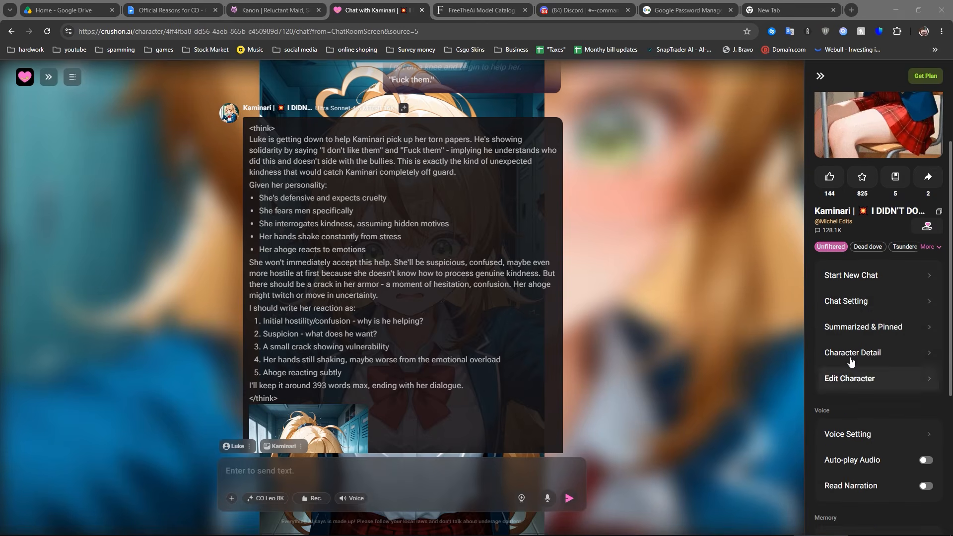
pyautogui.click(855, 303)
pyautogui.scroll(-3, 465, 285)
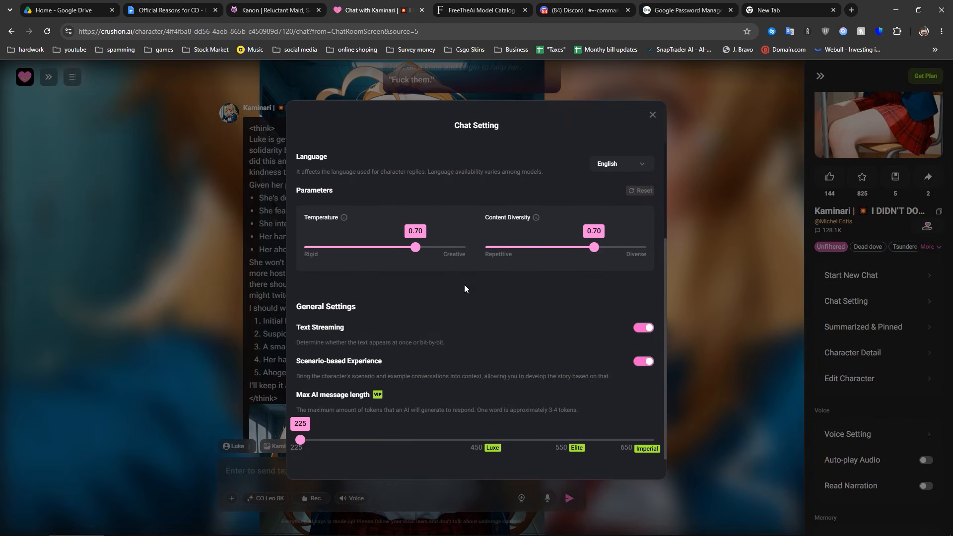
pyautogui.click(301, 441)
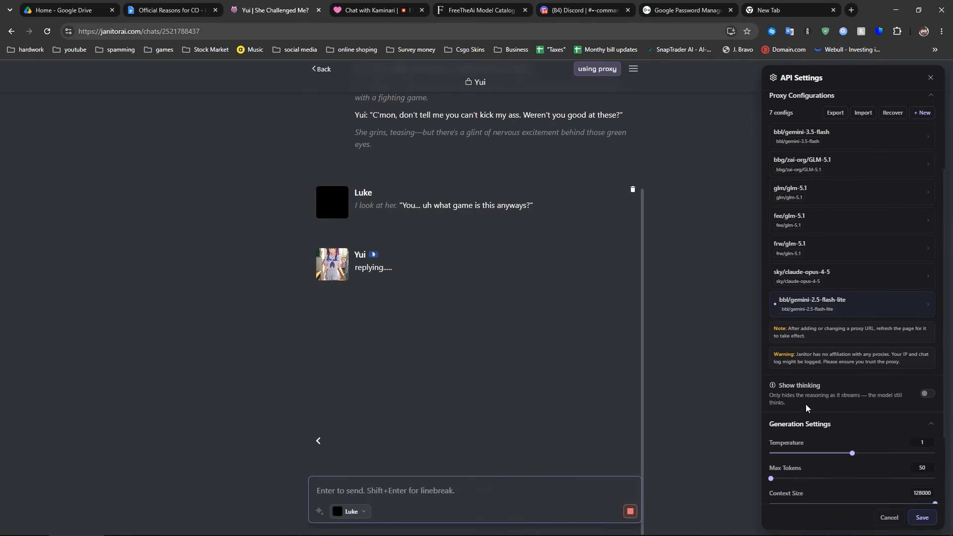
# In the Janitor AI generation settings, set Max Tokens to 350 and the context size to 128000.
pyautogui.scroll(-2, 806, 405)
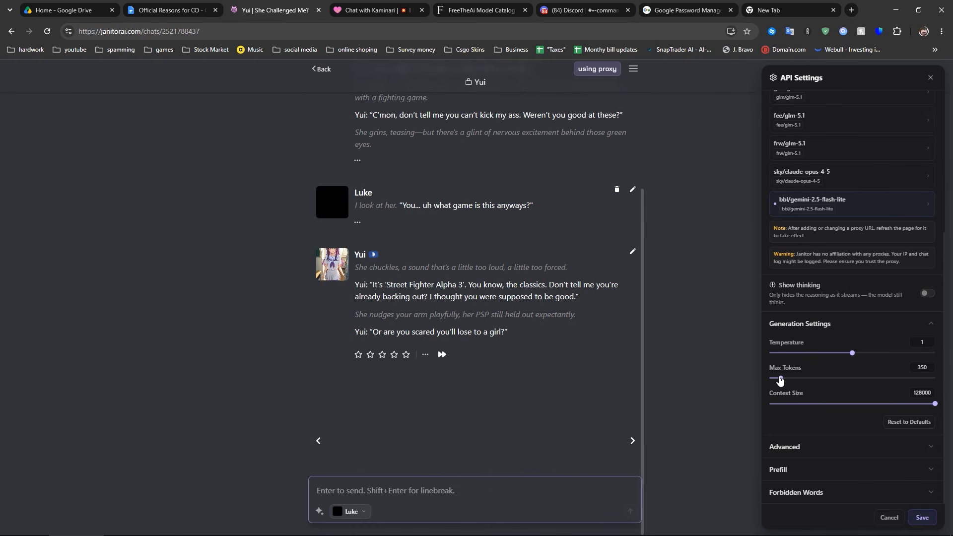
pyautogui.moveTo(863, 394); pyautogui.dragTo(943, 400)
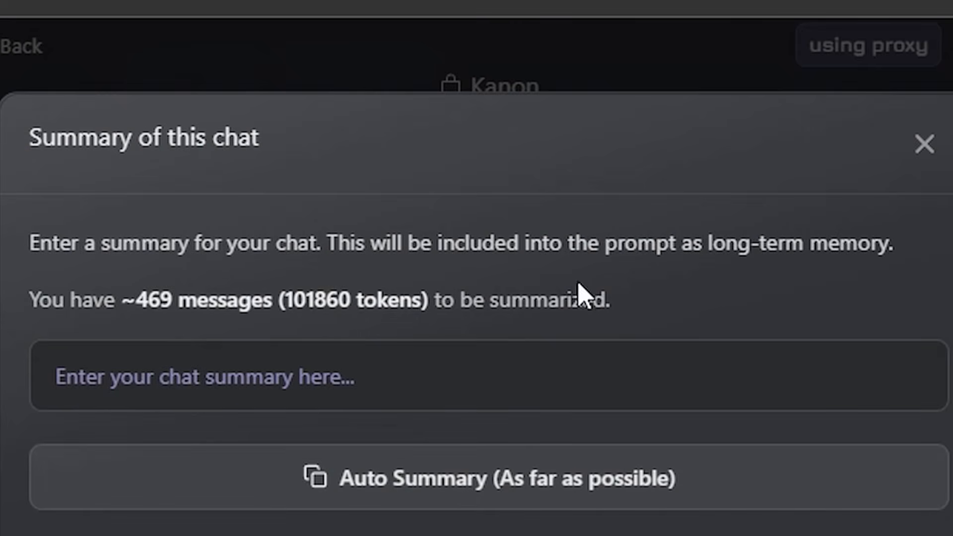
# In the summary dialog of the Kanon chat, highlight the instructions and the message and token count.
pyautogui.moveTo(25, 208); pyautogui.dragTo(610, 322)
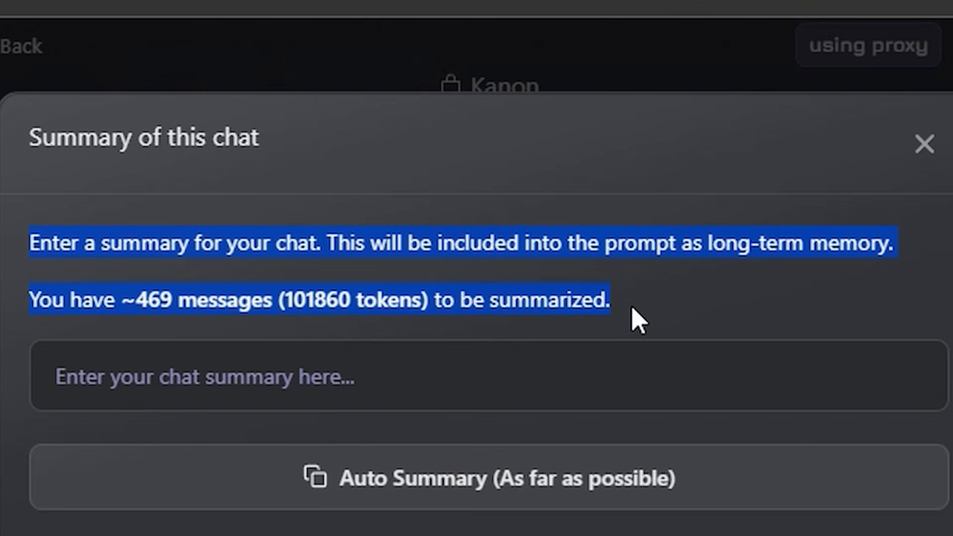
pyautogui.click(888, 531)
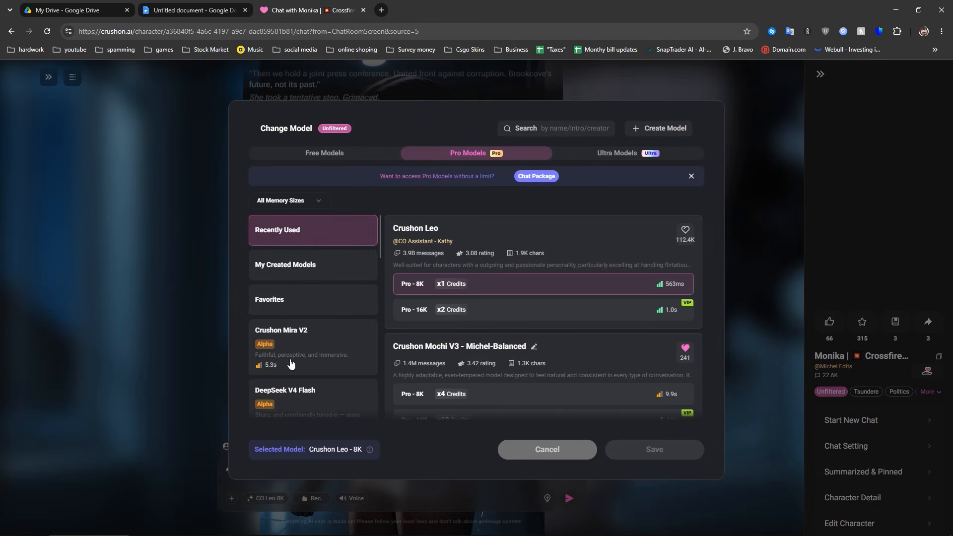
# Compare the Free, Pro and Ultra models offered in Crushon AI's Change Model dialog, including their memory sizes.
pyautogui.scroll(-2, 398, 318)
pyautogui.click(338, 154)
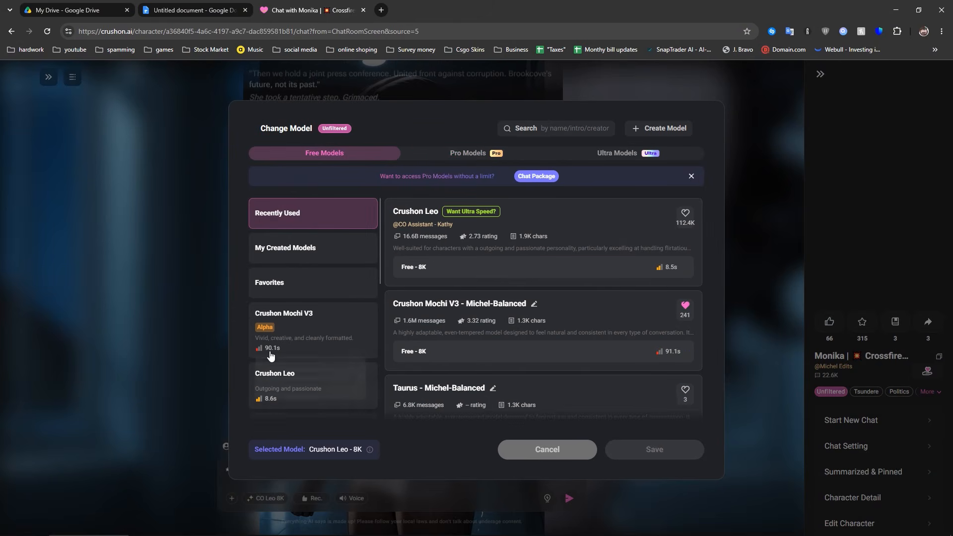
pyautogui.scroll(-5, 310, 318)
pyautogui.click(486, 152)
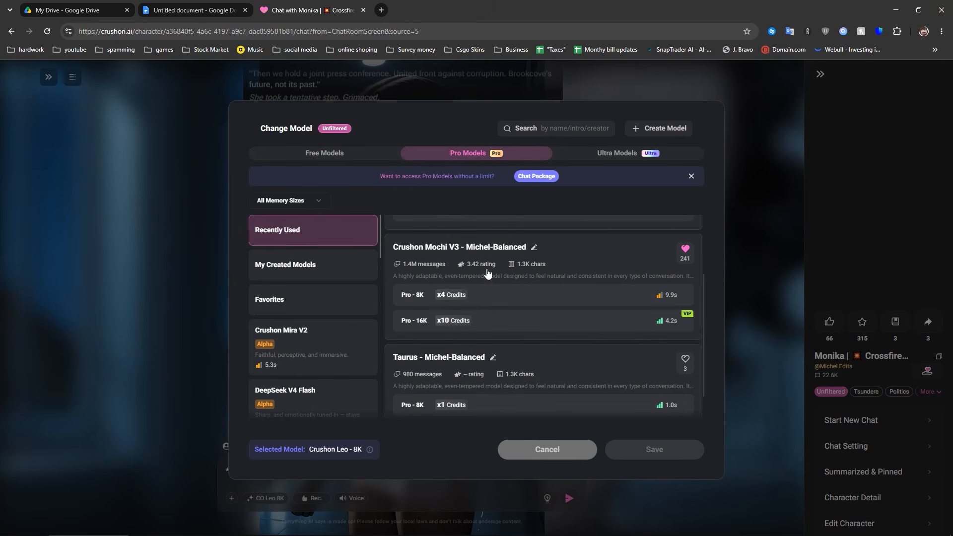
pyautogui.click(602, 158)
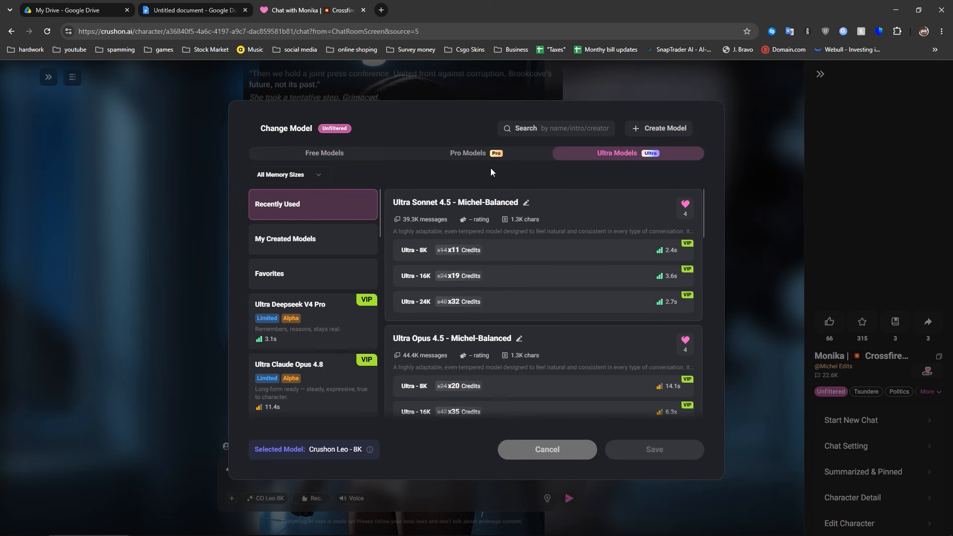
pyautogui.scroll(-1, 320, 275)
pyautogui.click(329, 326)
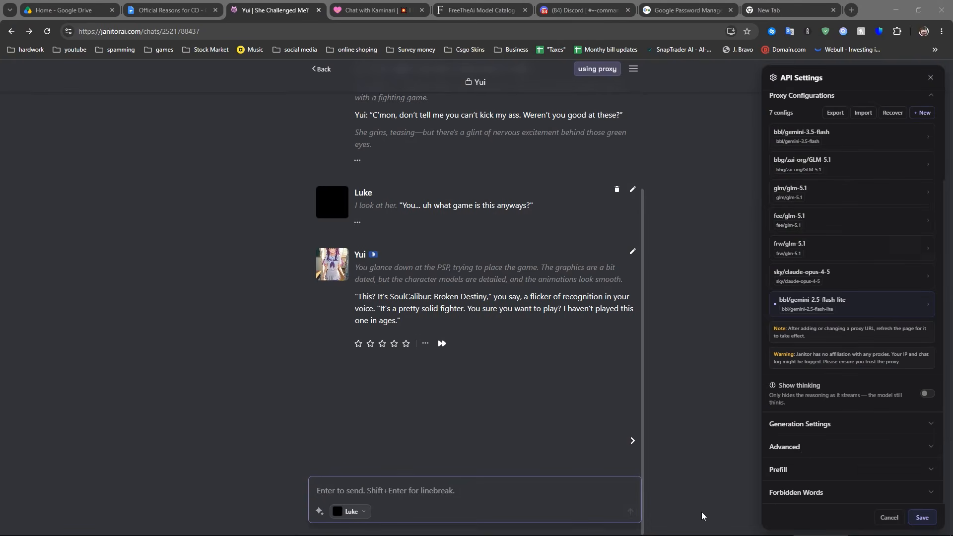
# In the Janitor AI API settings, expand the Advanced, Prefill and Forbidden Words sections to examine their options.
pyautogui.click(794, 448)
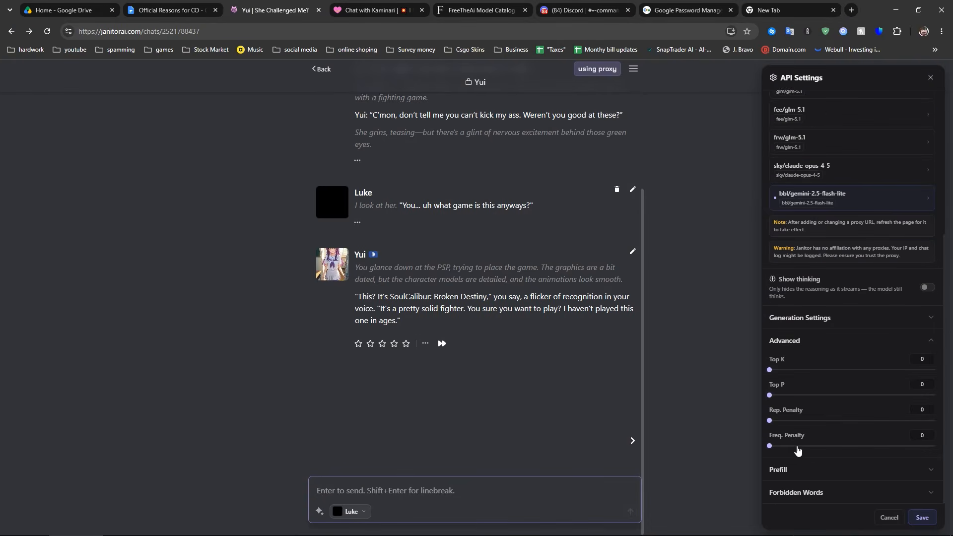
pyautogui.scroll(-1, 793, 442)
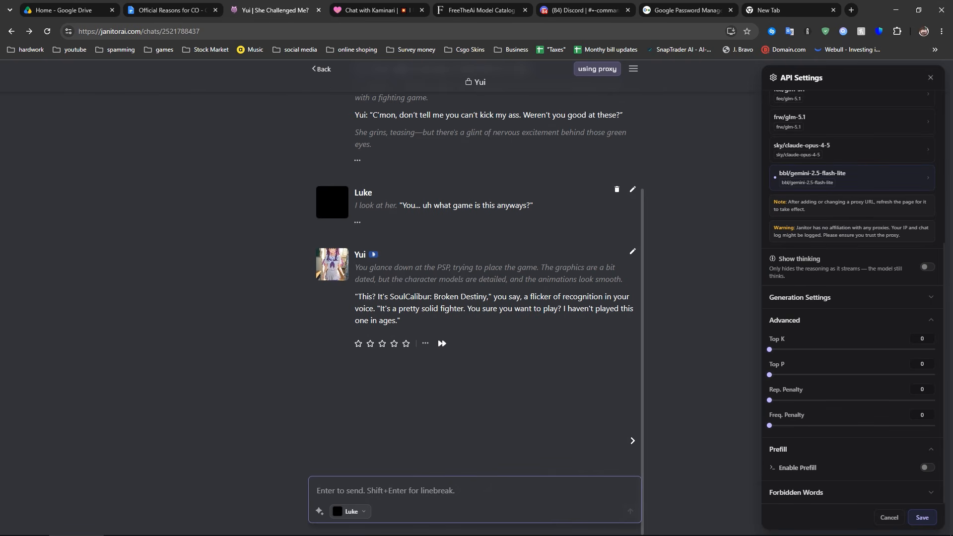
pyautogui.click(811, 491)
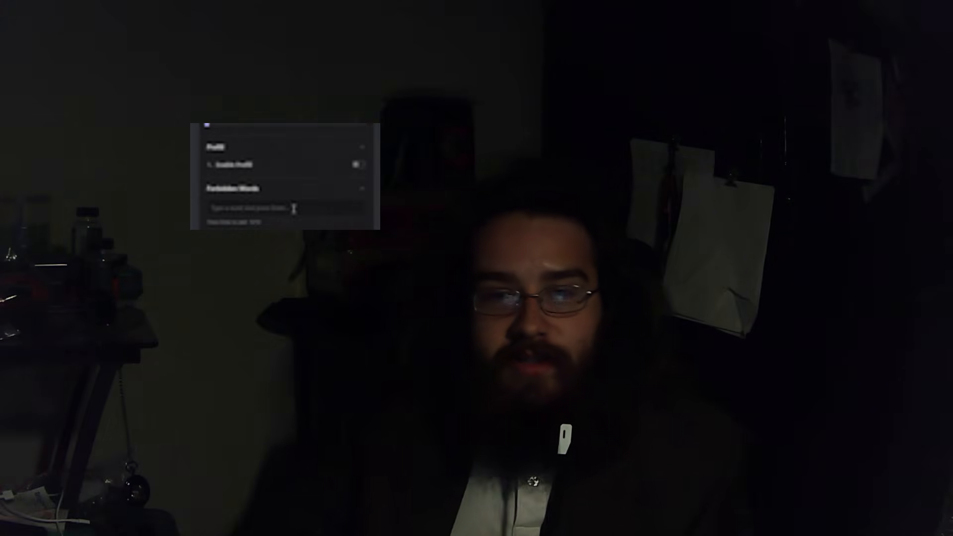
# Fill in "Brother in christ" as the entry for the Forbidden Words in the Janitor AI API settings.
pyautogui.click(294, 208)
pyautogui.write('test')
pyautogui.press('BackSpace')
pyautogui.press('BackSpace')
pyautogui.press('BackSpace')
pyautogui.press('BackSpace')
pyautogui.write('Brother in chr')
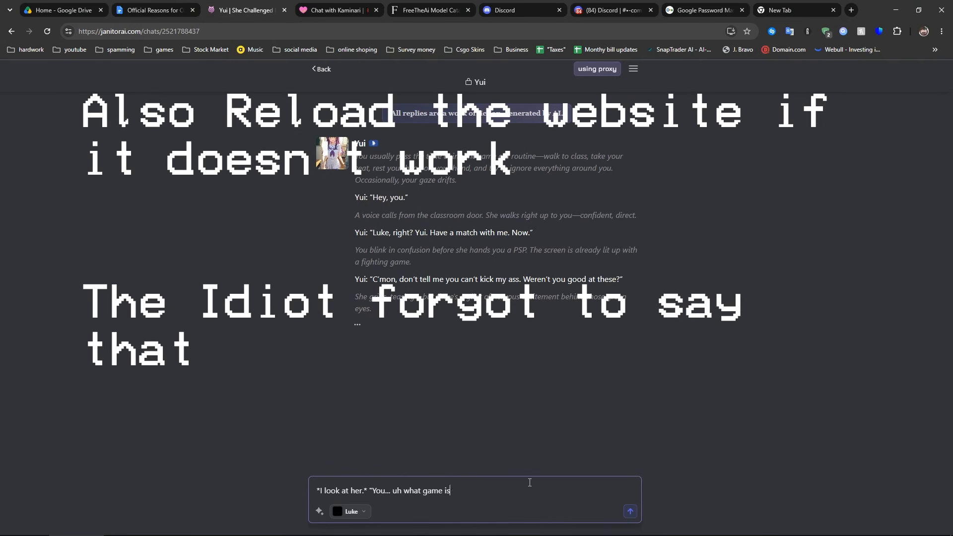
# Send Yui the message *I look at her.* "You... uh what game is this anyways?" and request an alternative reply.
pyautogui.press('Return')
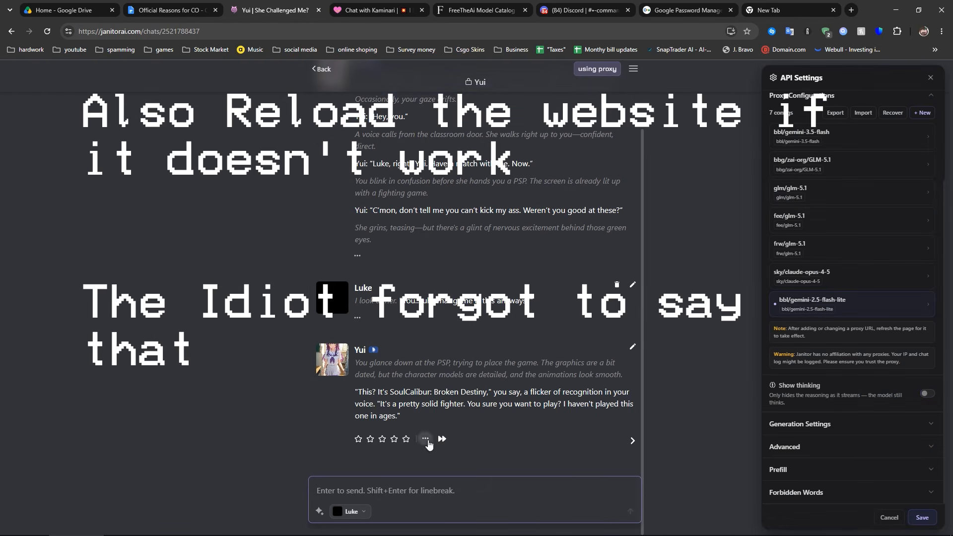
pyautogui.click(636, 439)
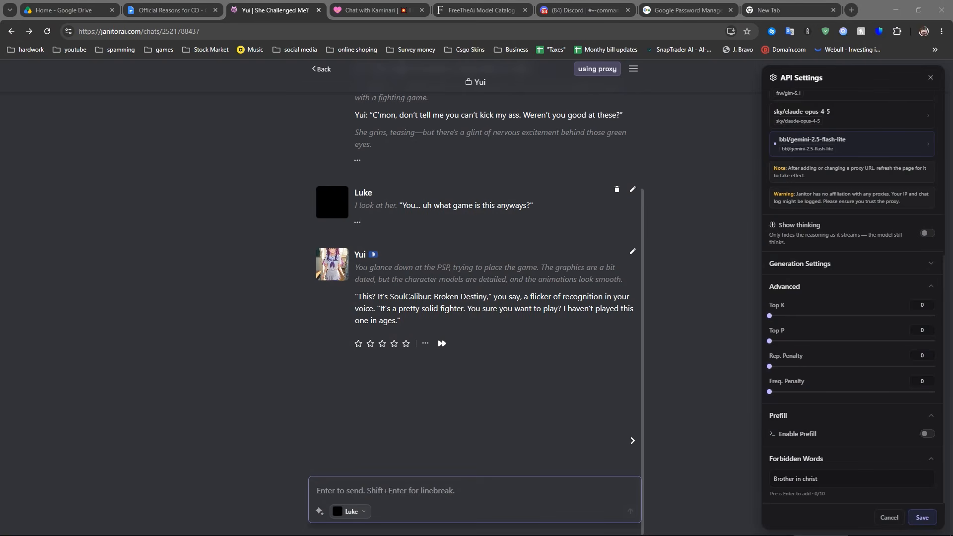
# Switch to the FreeTheAI site and examine the live status of its API providers.
pyautogui.click(476, 10)
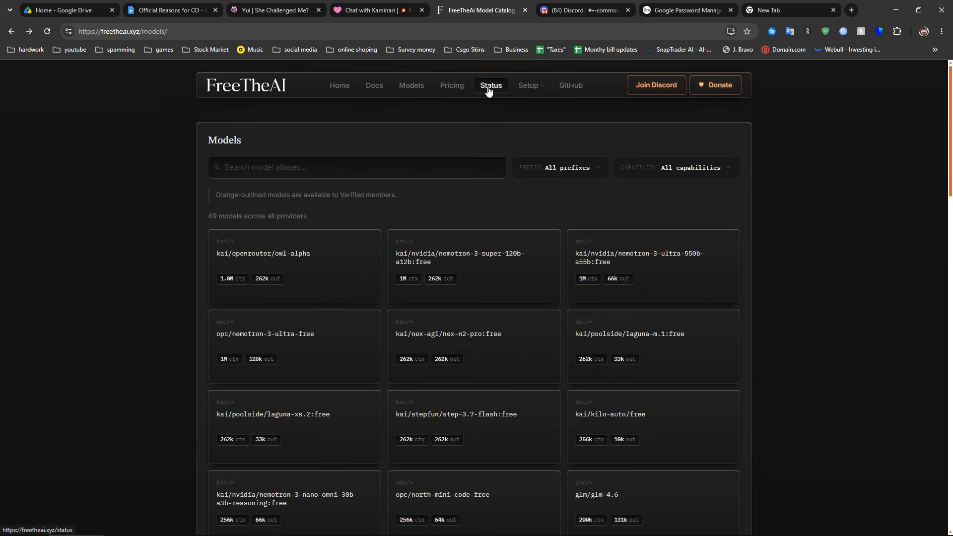
pyautogui.click(489, 87)
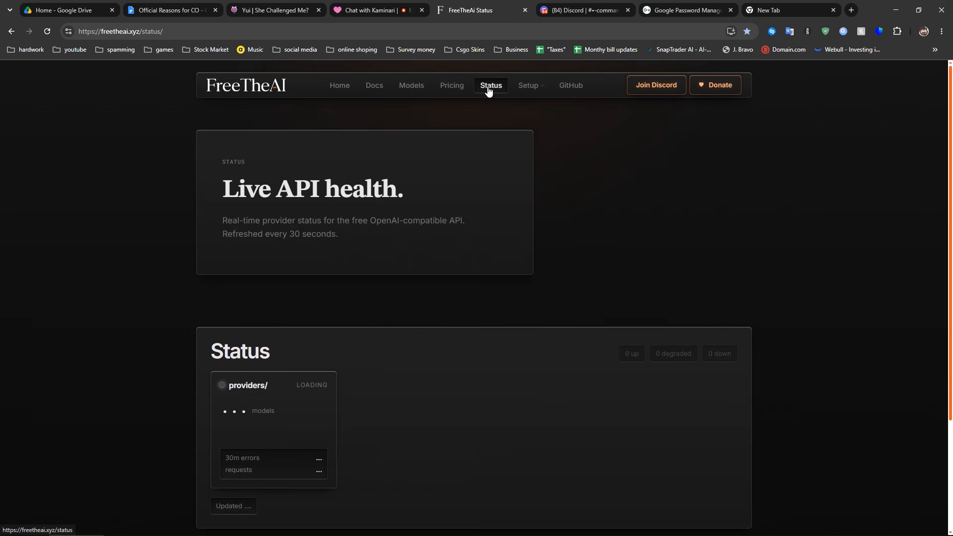
pyautogui.scroll(-3, 490, 181)
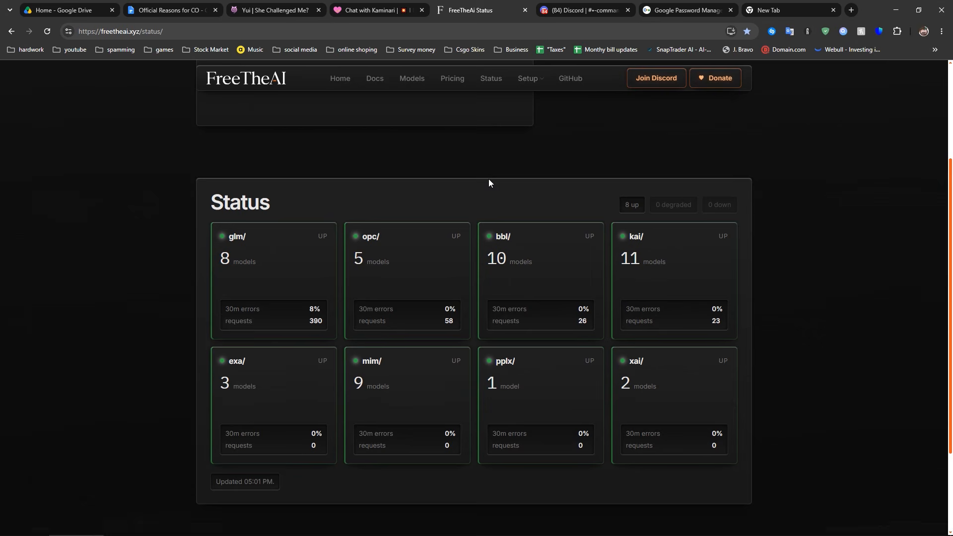